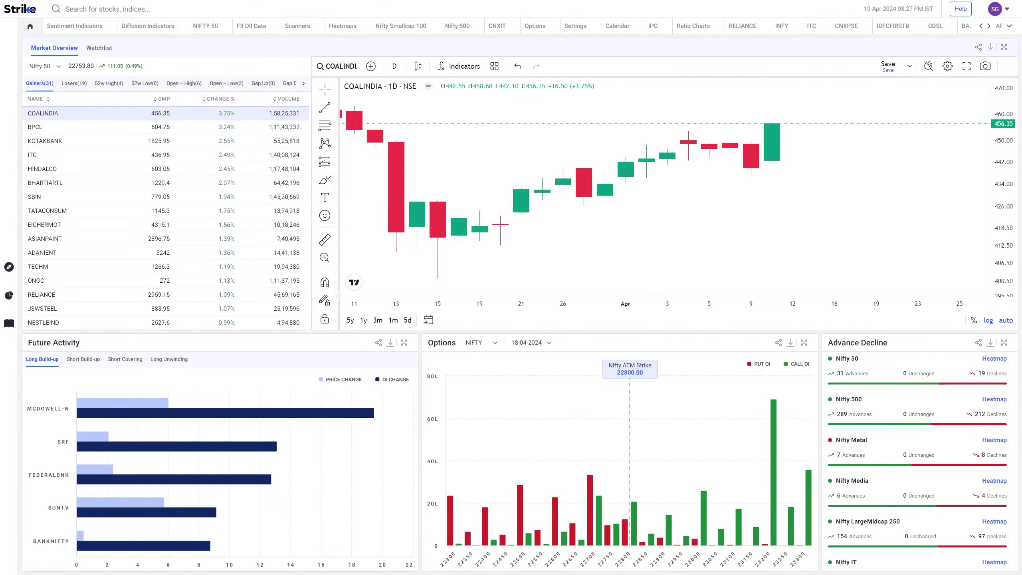
{"action": "left_click", "coordinate": [121, 8]}
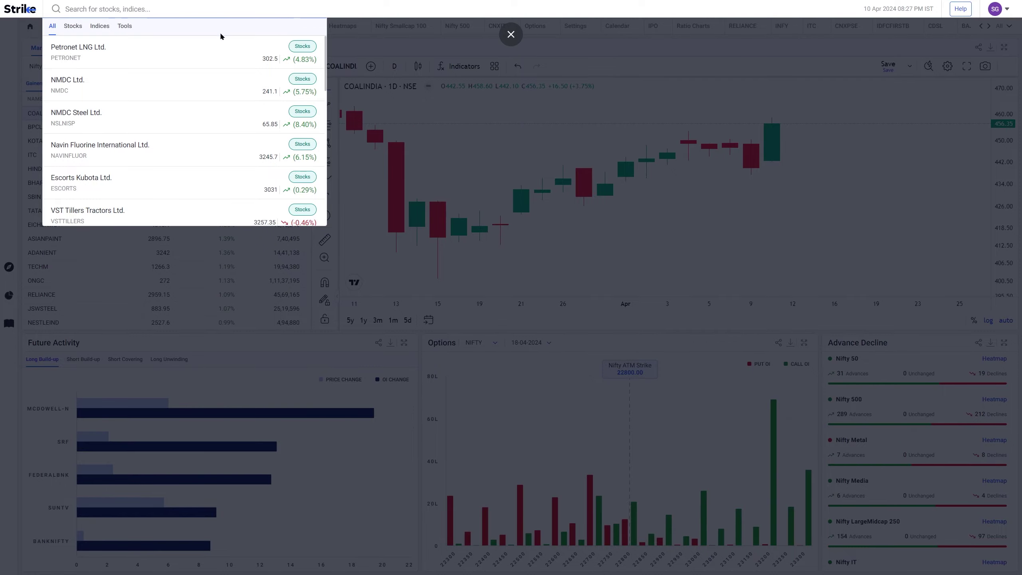
Open Petronet LNG's daily price chart and zoom out to its multi-year history.
{"action": "left_click", "coordinate": [105, 80]}
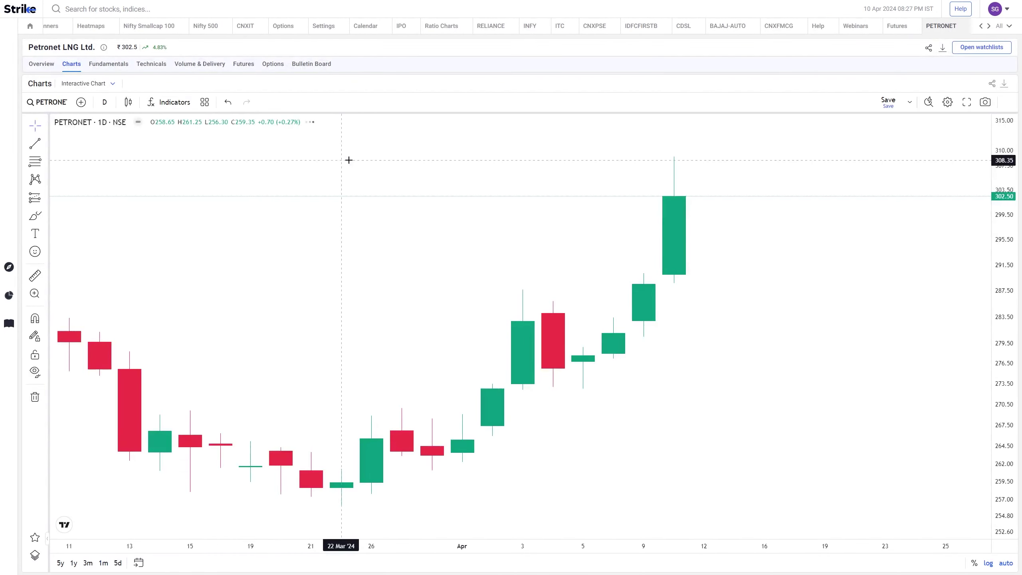
{"action": "scroll", "coordinate": [347, 262], "scroll_direction": "down", "scroll_amount": 10}
{"action": "scroll", "coordinate": [643, 226], "scroll_direction": "down", "scroll_amount": 5}
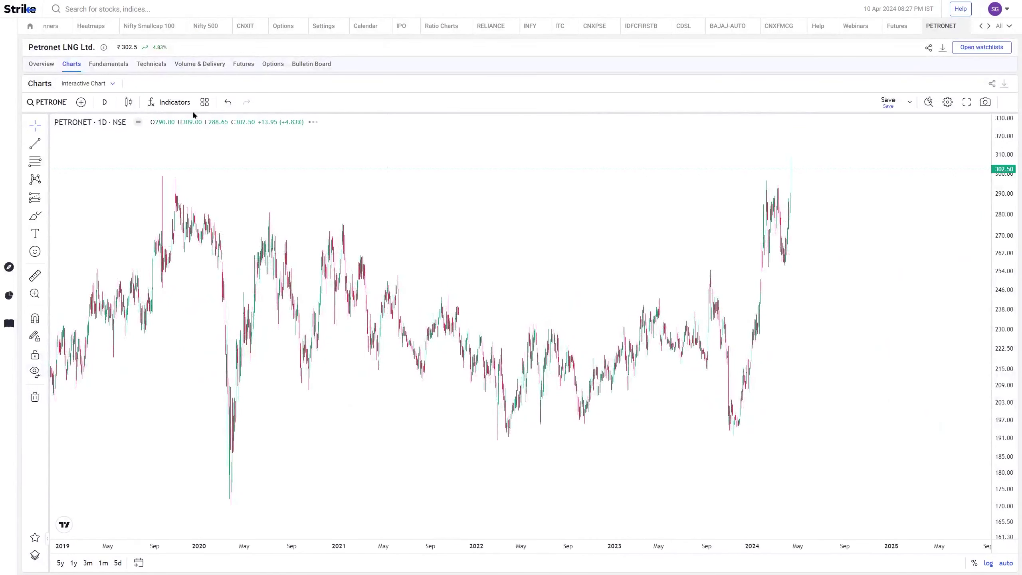
Draw a horizontal resistance line at 298.17 across the multi-year highs.
{"action": "left_click", "coordinate": [45, 143]}
{"action": "left_click", "coordinate": [97, 256]}
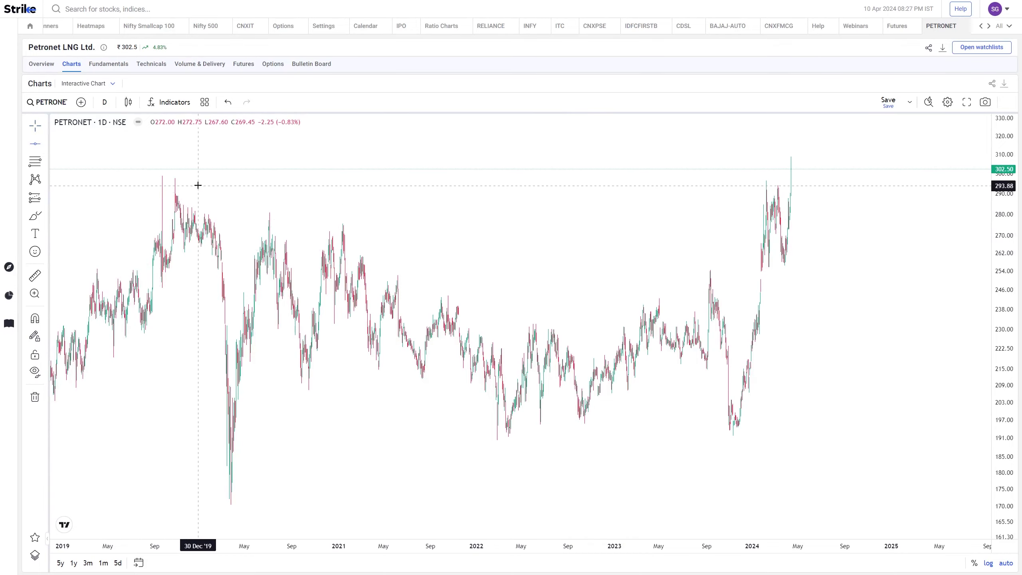
{"action": "left_click", "coordinate": [198, 177]}
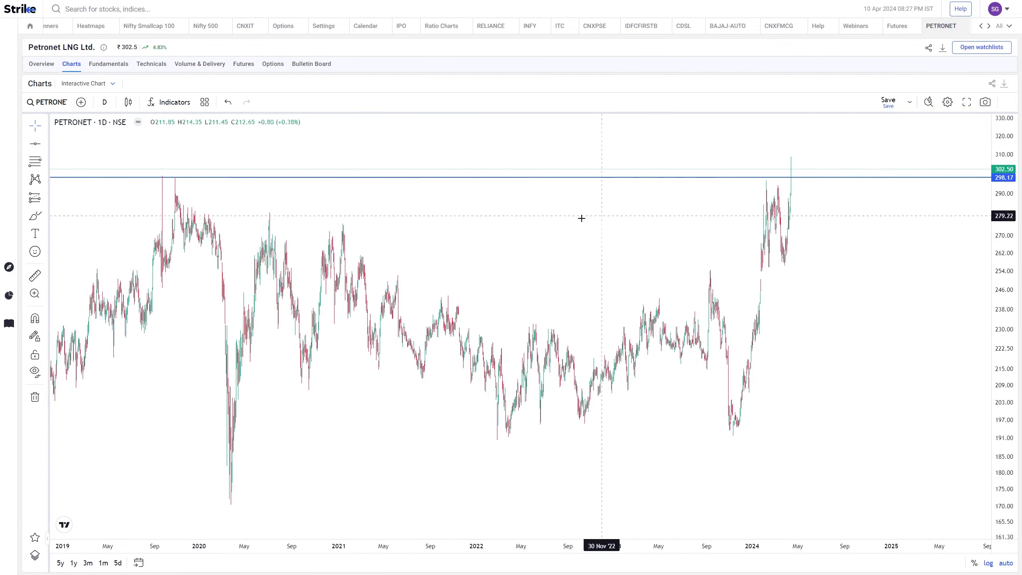
{"action": "scroll", "coordinate": [548, 222], "scroll_direction": "up", "scroll_amount": 5}
{"action": "left_click_drag", "start_coordinate": [539, 224], "coordinate": [614, 243]}
{"action": "scroll", "coordinate": [614, 243], "scroll_direction": "up", "scroll_amount": 5}
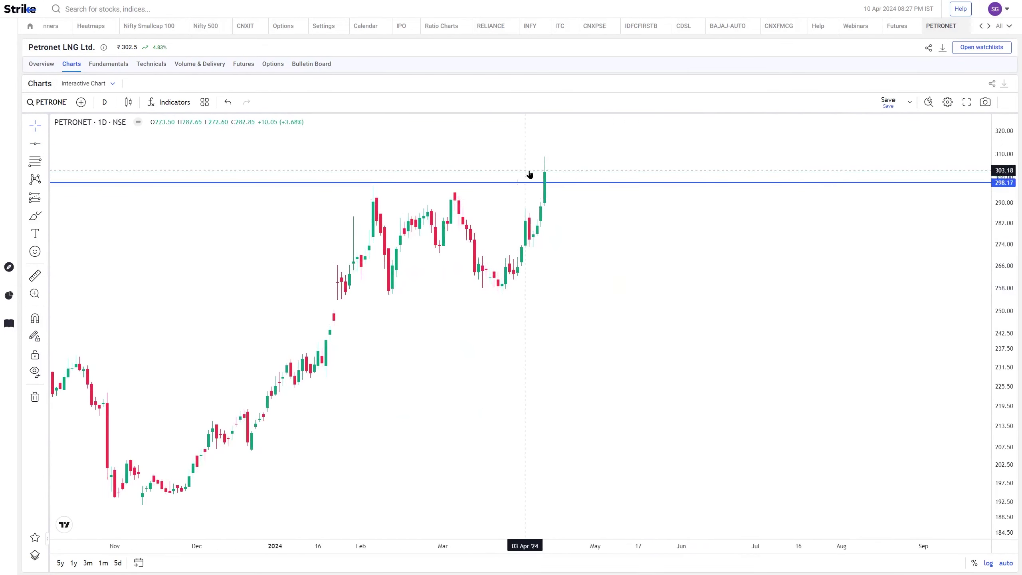
{"action": "scroll", "coordinate": [756, 272], "scroll_direction": "down", "scroll_amount": 10}
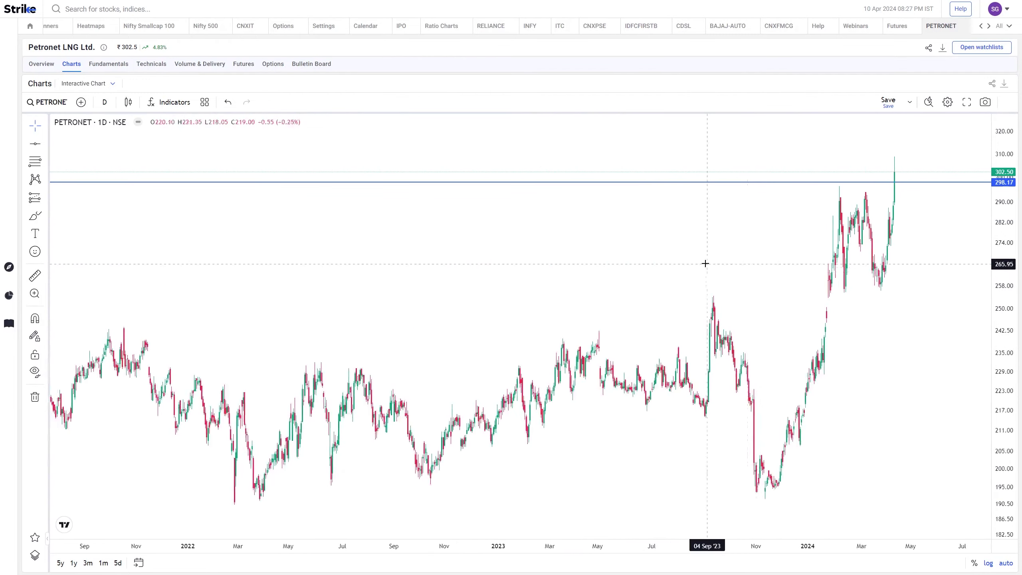
{"action": "scroll", "coordinate": [896, 321], "scroll_direction": "down", "scroll_amount": 2}
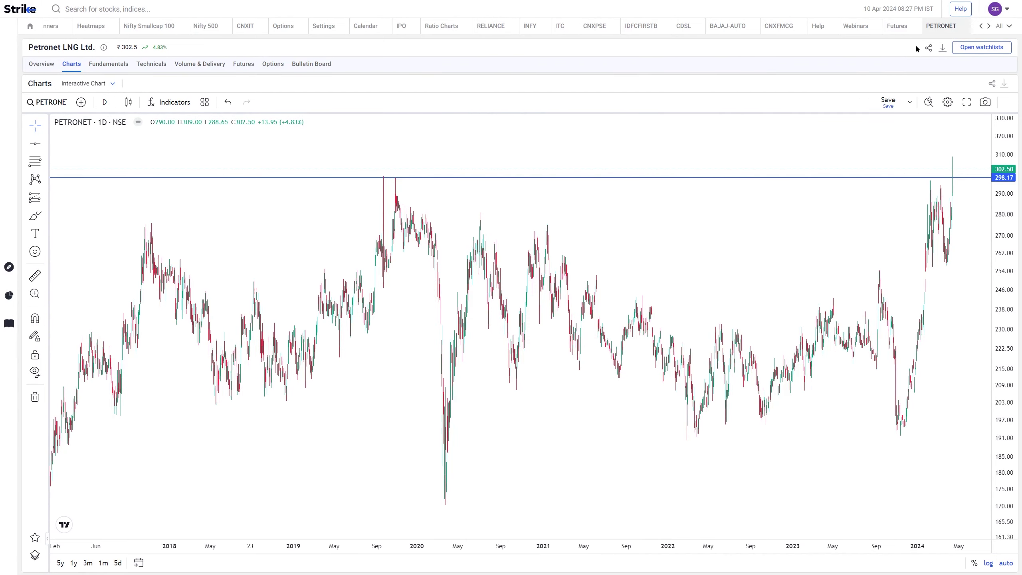
Show the Futures Rollover view in Early Positioning mode, listing open interest by expiry from May 23 to Apr 24.
{"action": "left_click", "coordinate": [898, 28]}
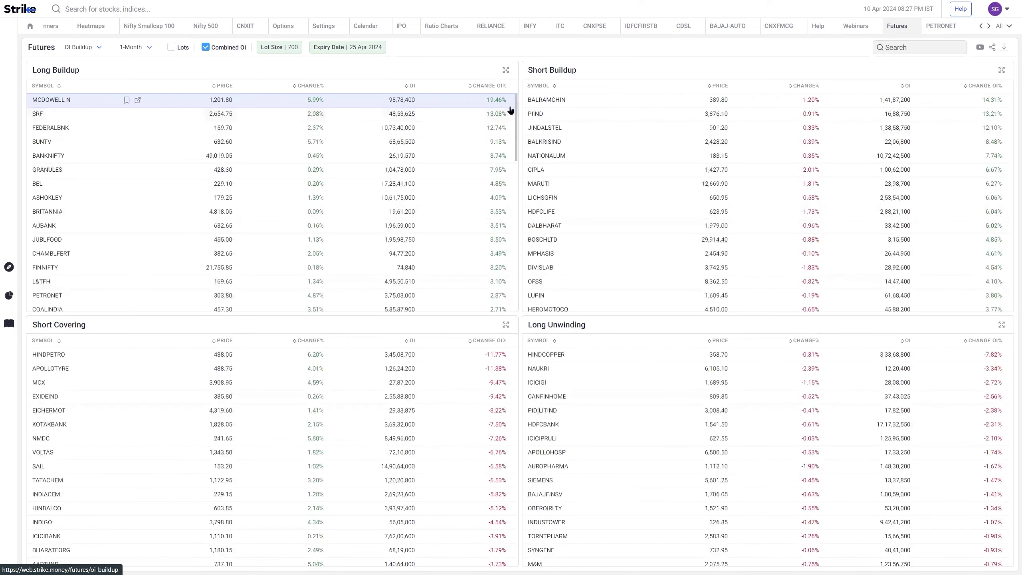
{"action": "left_click", "coordinate": [83, 48]}
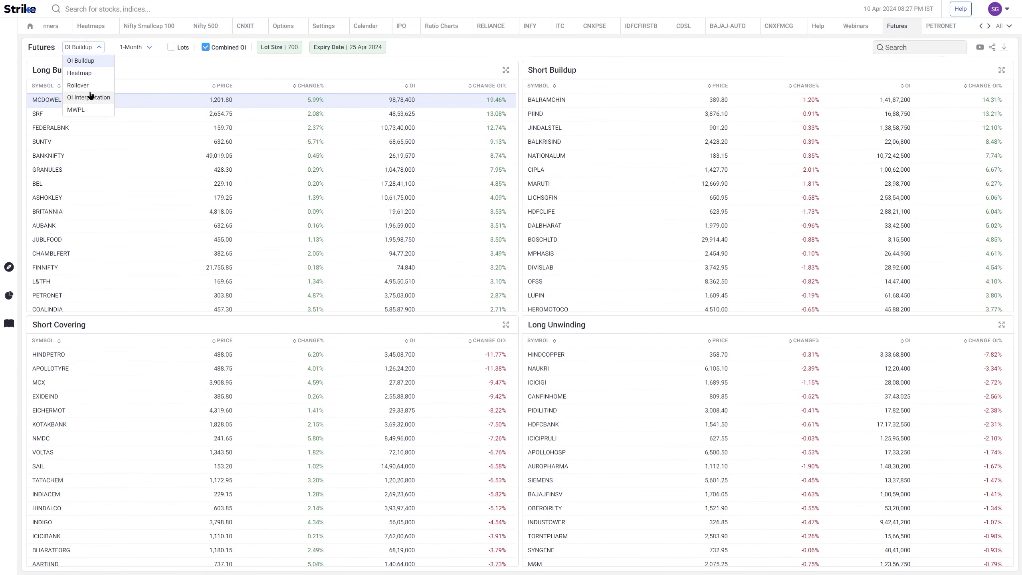
{"action": "left_click", "coordinate": [89, 87]}
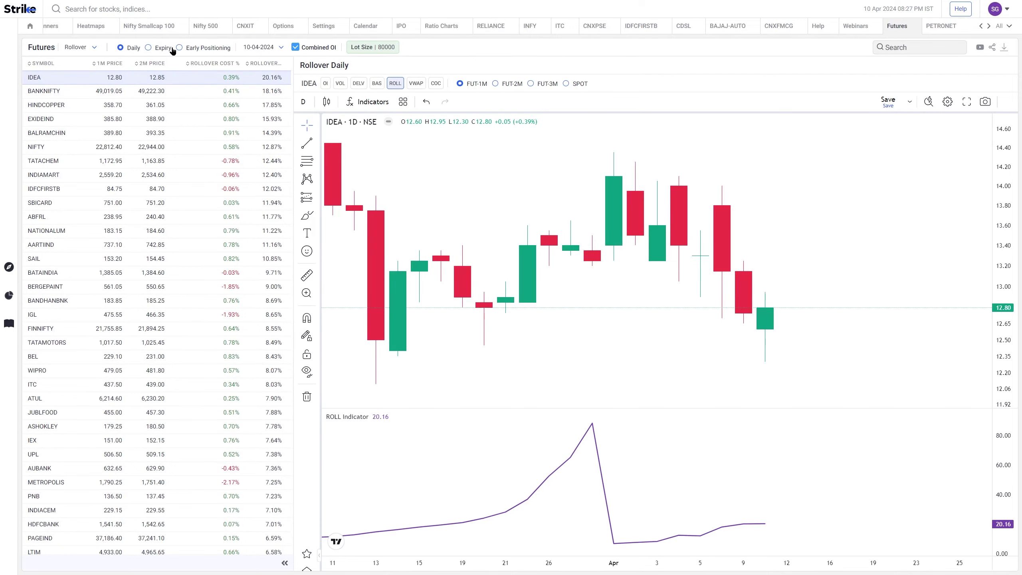
{"action": "left_click", "coordinate": [179, 48]}
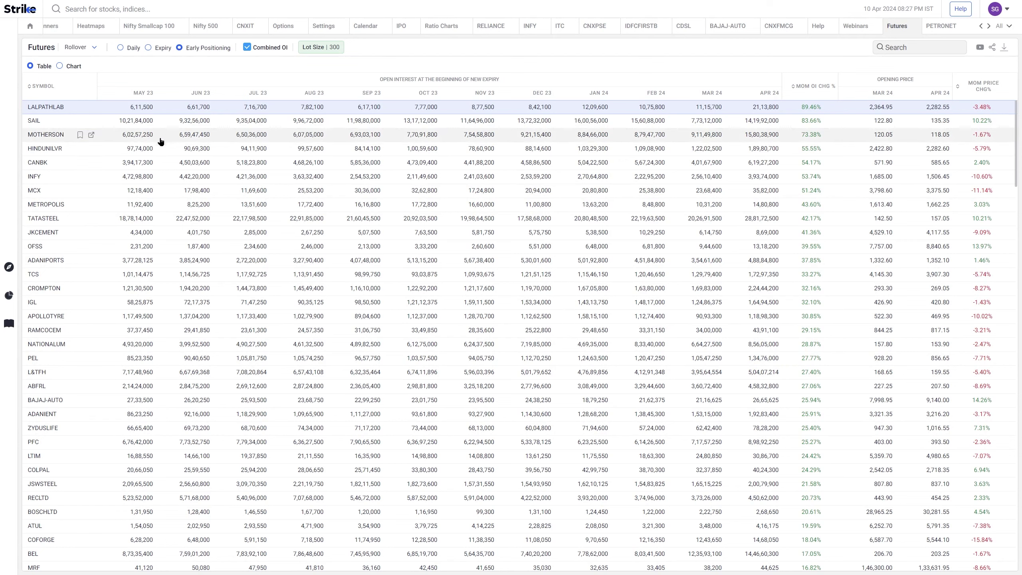
{"action": "mouse_move", "coordinate": [9, 323]}
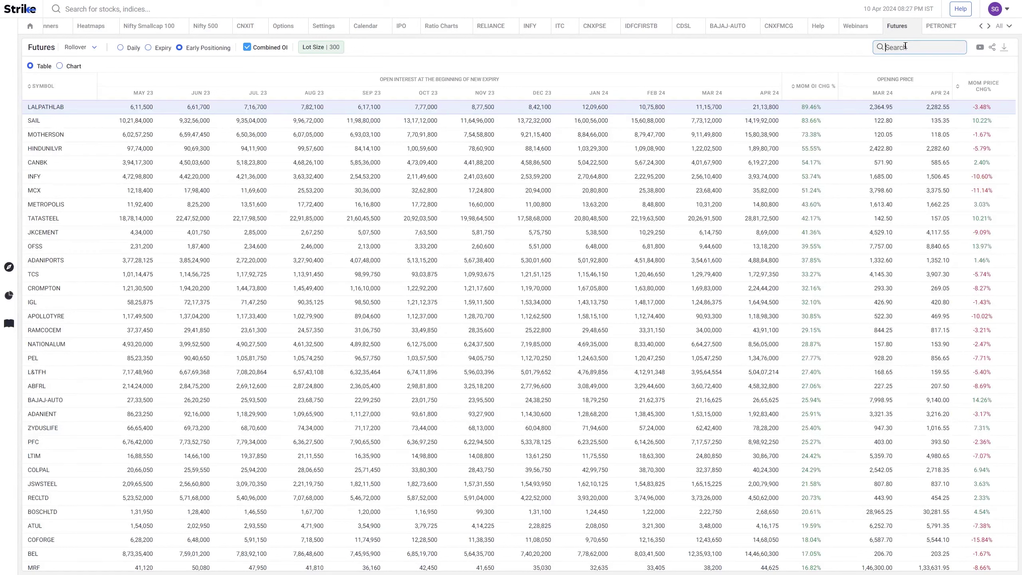
Search the early positioning table for 'petron' to filter it to PETRONET.
{"action": "type", "text": "petron"}
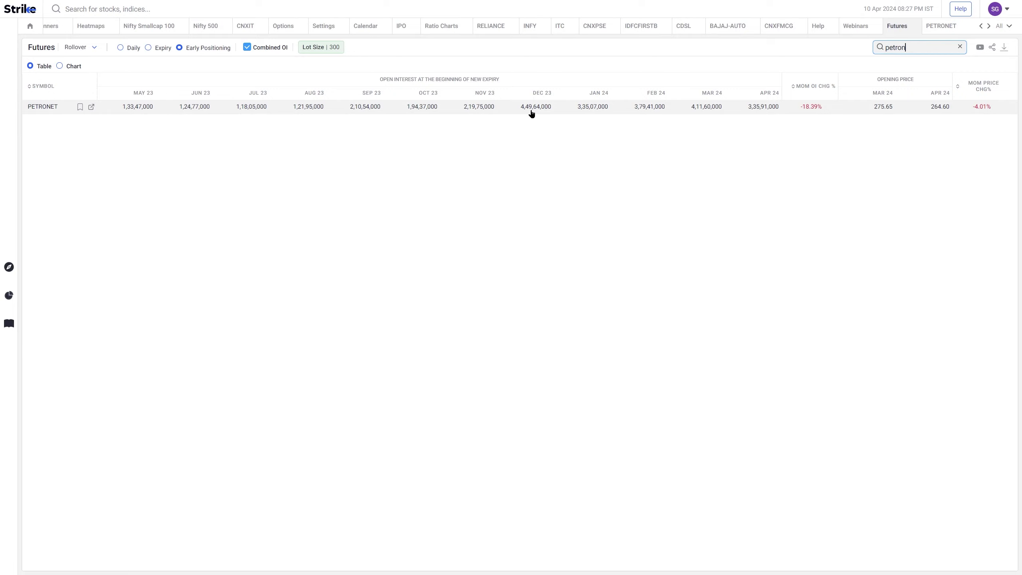
{"action": "left_click", "coordinate": [555, 114]}
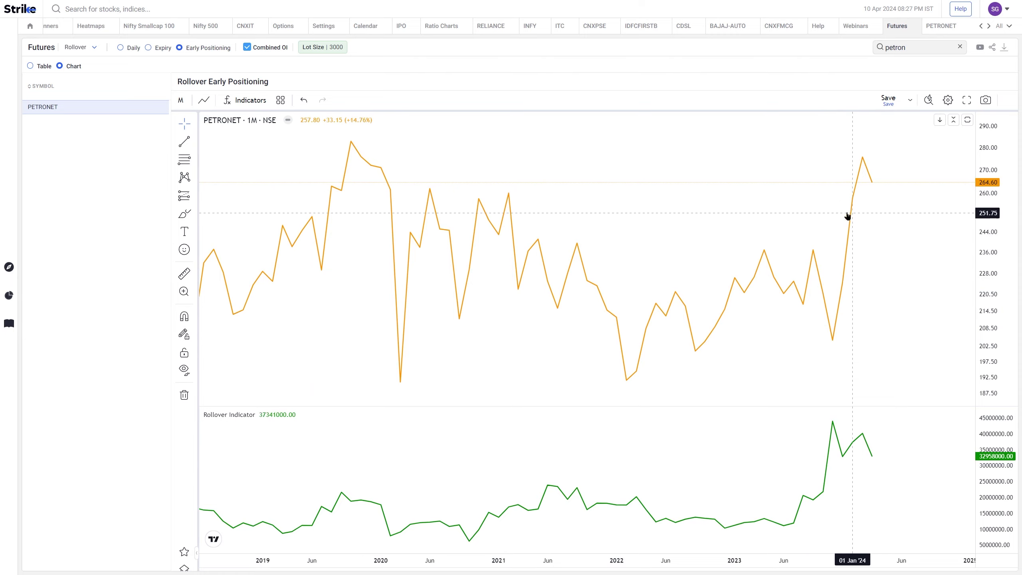
Open PETRONET's Futures OI analysis and widen the chart to multi-year history with the table collapsed.
{"action": "left_click", "coordinate": [945, 32]}
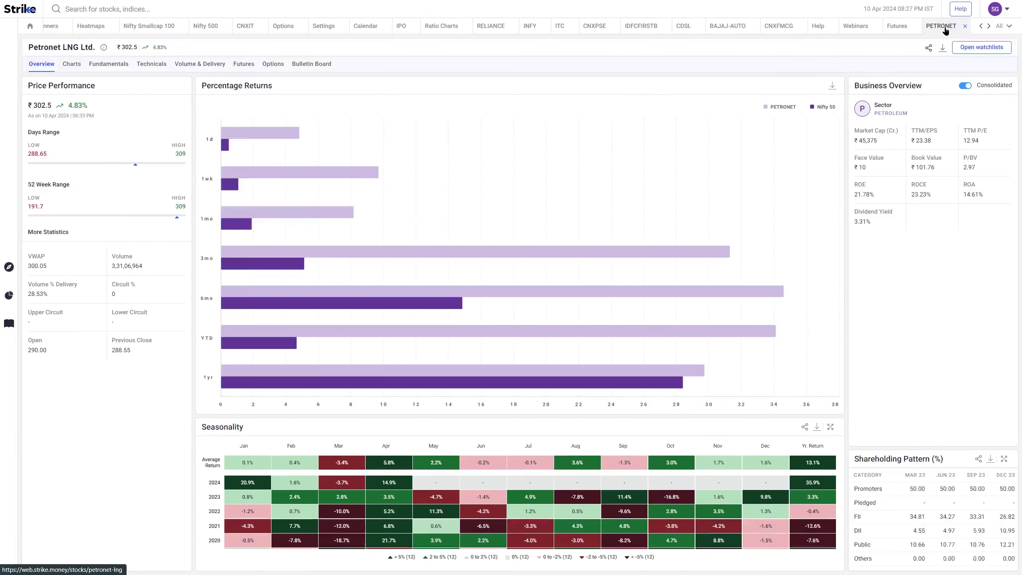
{"action": "left_click", "coordinate": [239, 64]}
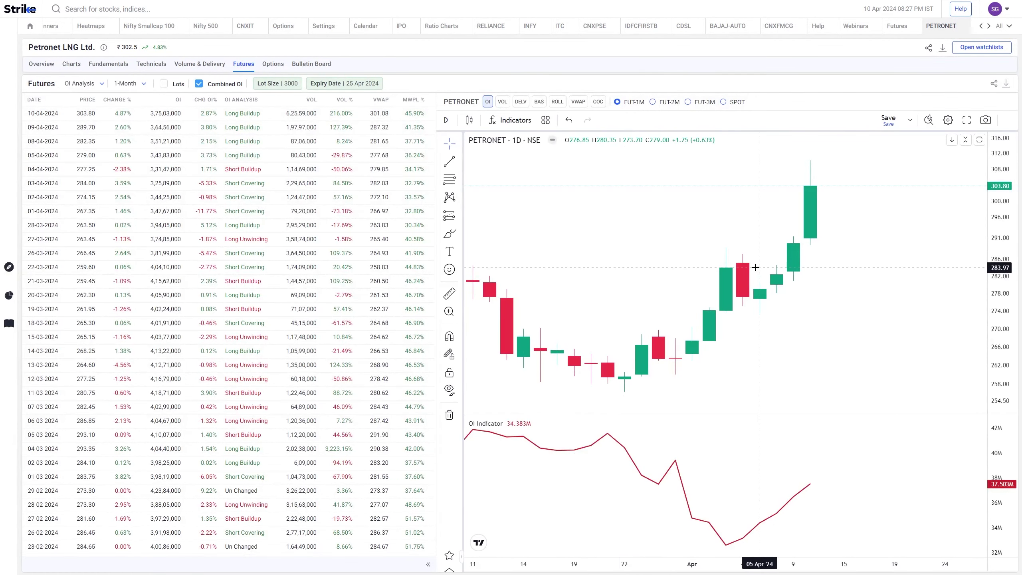
{"action": "scroll", "coordinate": [755, 267], "scroll_direction": "down", "scroll_amount": 5}
{"action": "scroll", "coordinate": [755, 268], "scroll_direction": "down", "scroll_amount": 10}
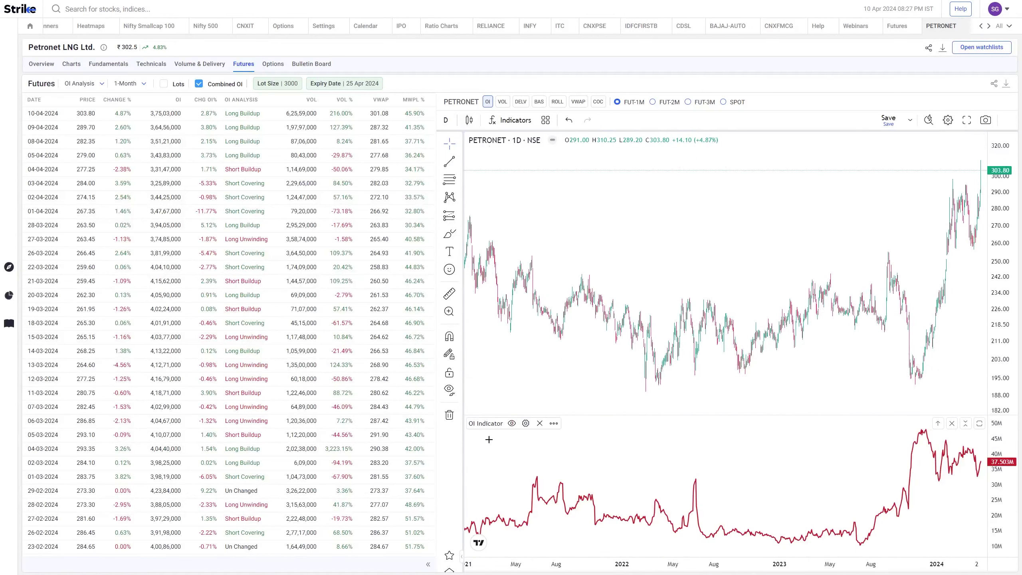
{"action": "left_click", "coordinate": [428, 564]}
{"action": "left_click_drag", "start_coordinate": [817, 429], "coordinate": [677, 377]}
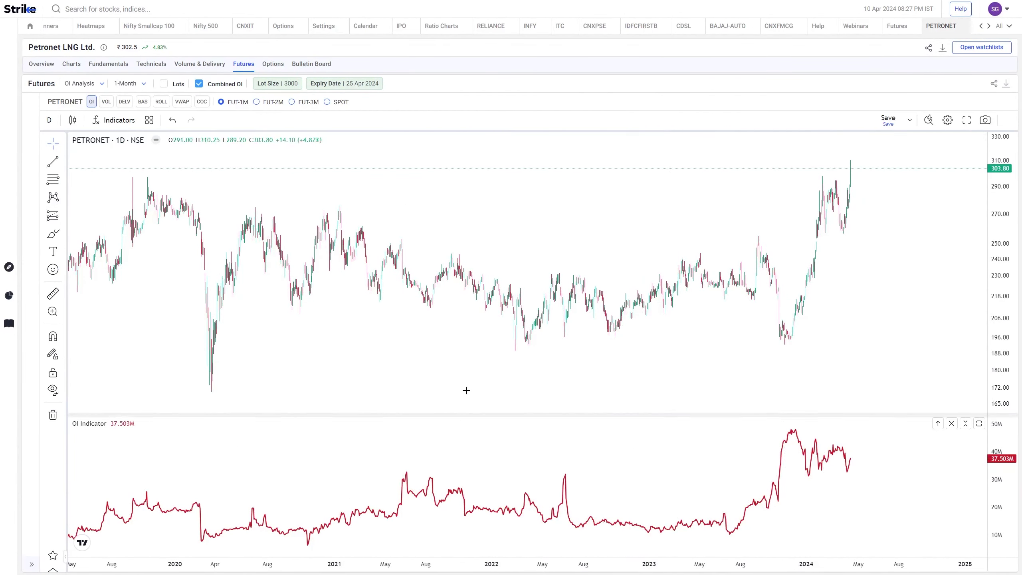
Mark horizontal OI level lines at 32.578M and along the OI lows.
{"action": "left_click", "coordinate": [63, 163]}
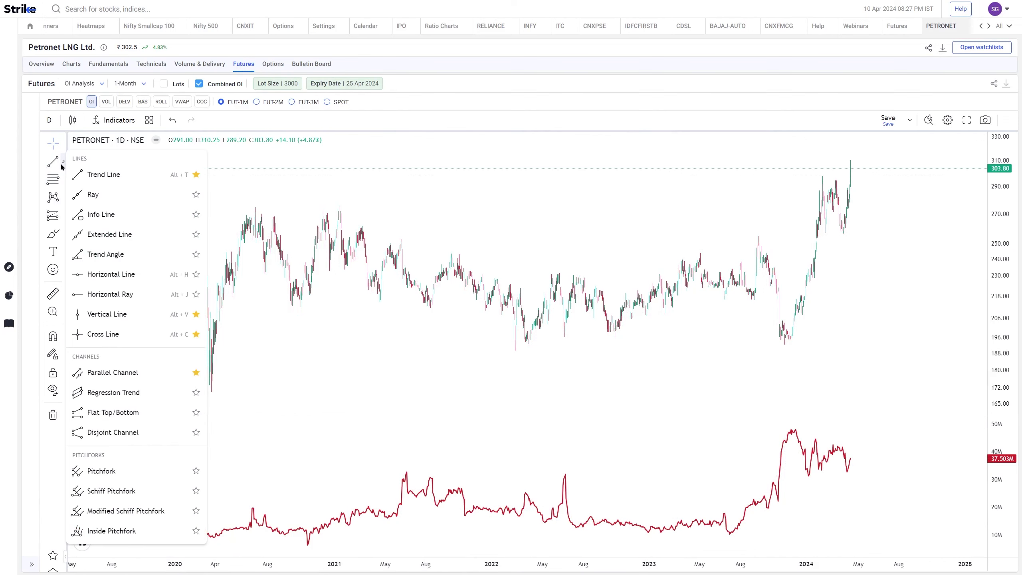
{"action": "left_click", "coordinate": [139, 276]}
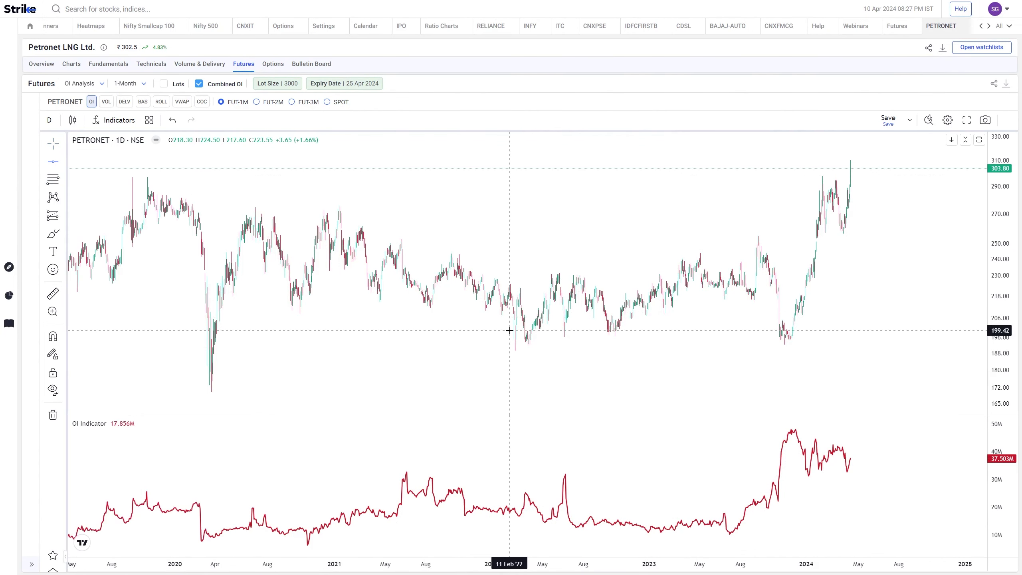
{"action": "left_click", "coordinate": [615, 472]}
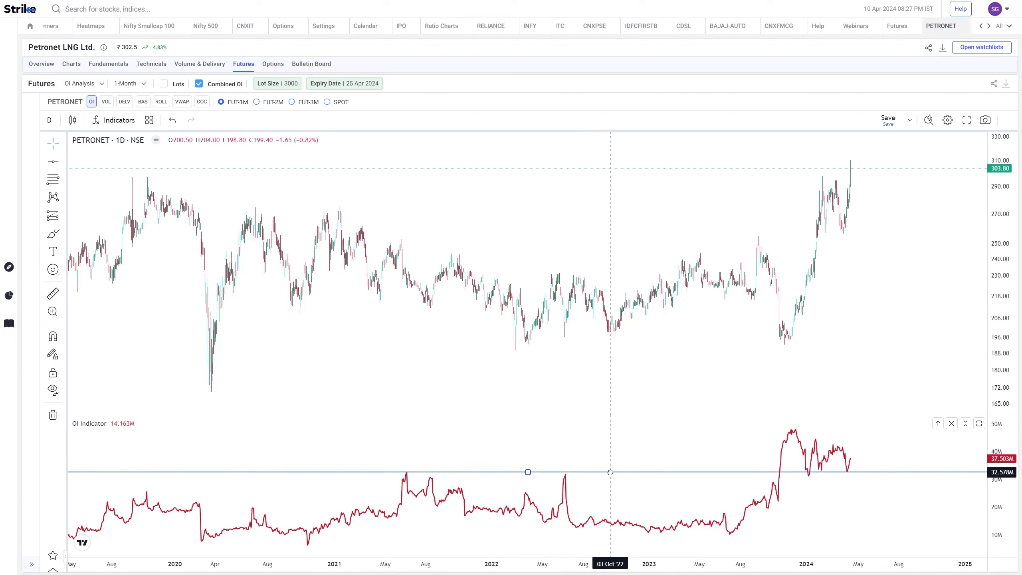
{"action": "left_click_drag", "start_coordinate": [611, 476], "coordinate": [623, 541]}
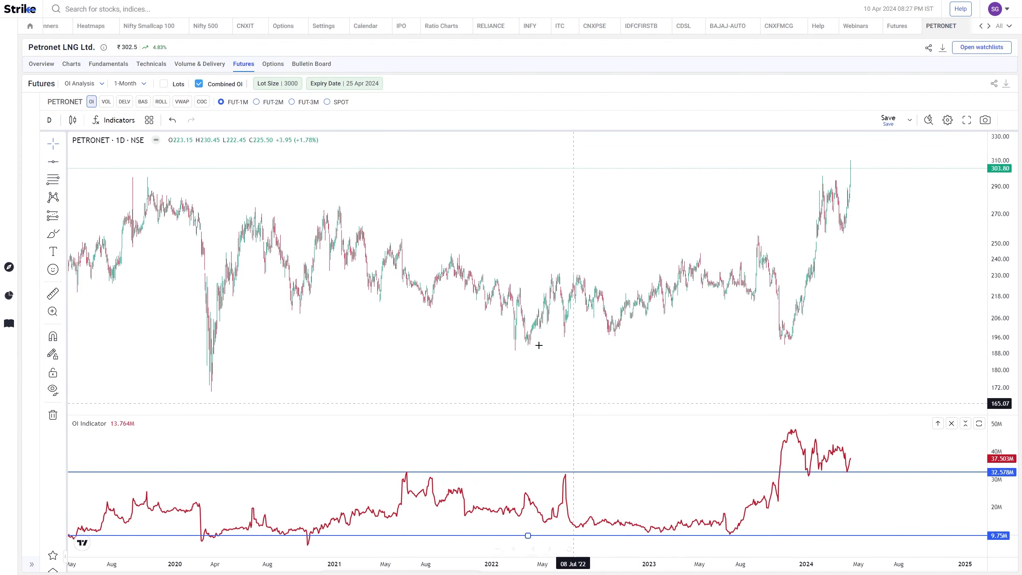
{"action": "left_click", "coordinate": [491, 388]}
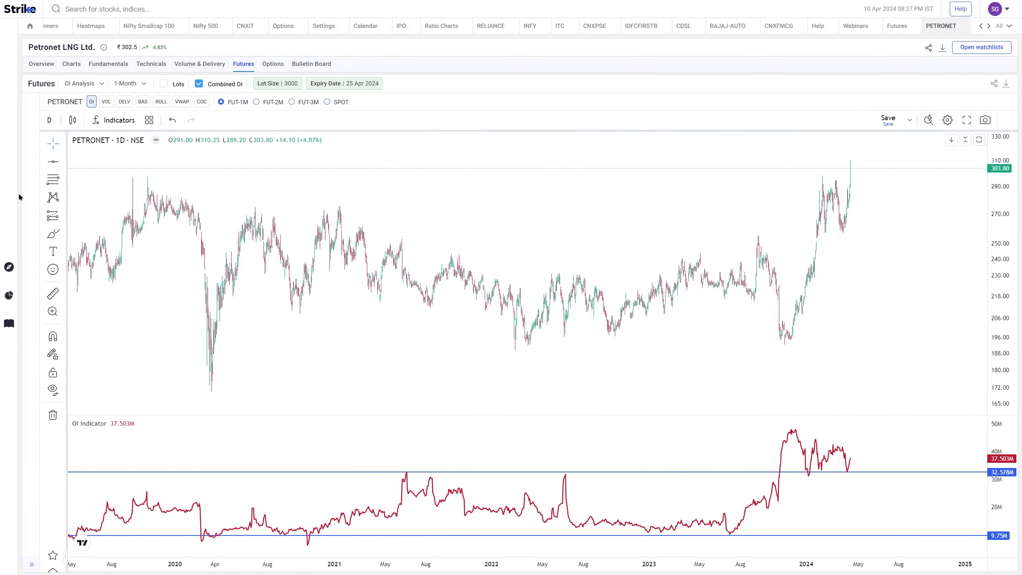
Draw a rising trendline from the March 2020 low and a falling one from the Nov '19 high.
{"action": "left_click", "coordinate": [63, 161]}
{"action": "left_click", "coordinate": [95, 174]}
{"action": "left_click_drag", "start_coordinate": [212, 388], "coordinate": [863, 310]}
{"action": "left_click", "coordinate": [53, 162]}
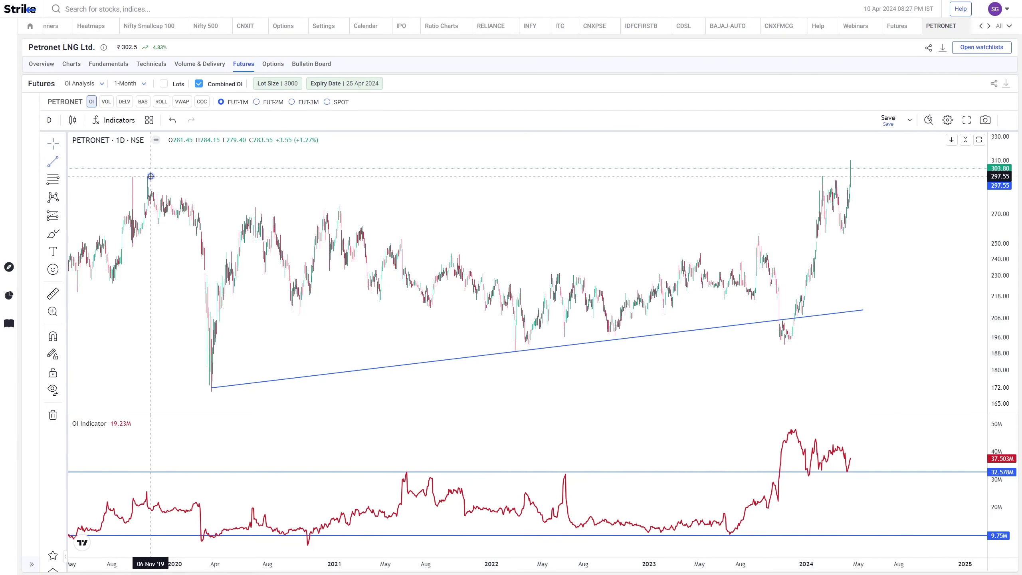
{"action": "left_click", "coordinate": [151, 176]}
{"action": "left_click", "coordinate": [889, 253]}
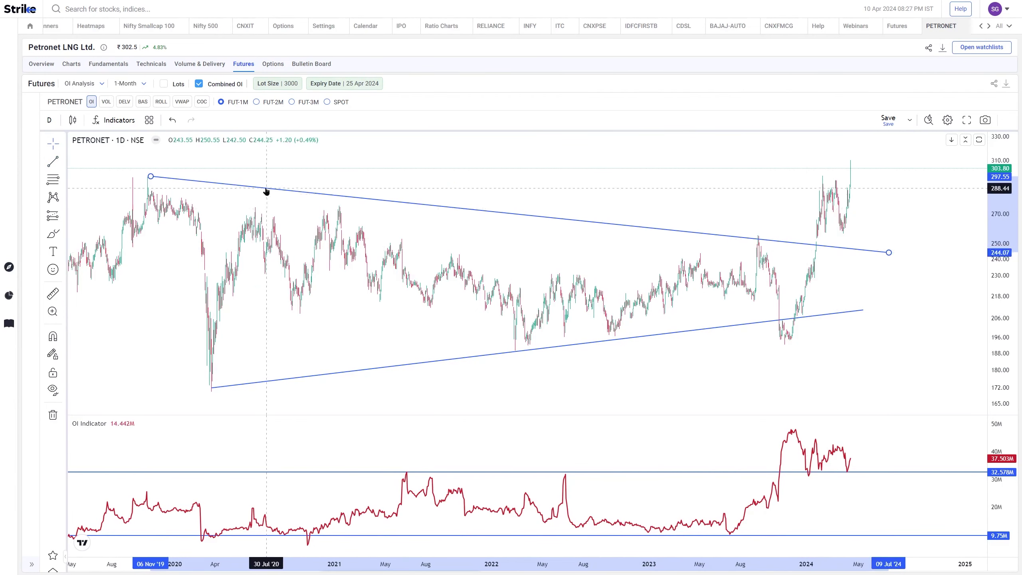
{"action": "left_click_drag", "start_coordinate": [151, 176], "coordinate": [213, 195]}
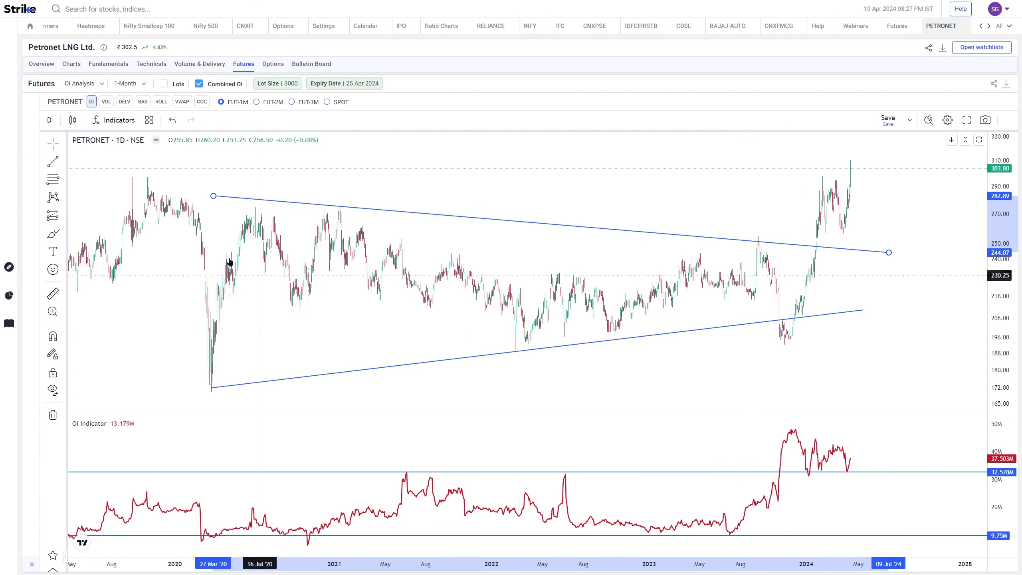
Draw a vertical line at 04 Dec '23 spanning the price and OI panes.
{"action": "left_click", "coordinate": [63, 163]}
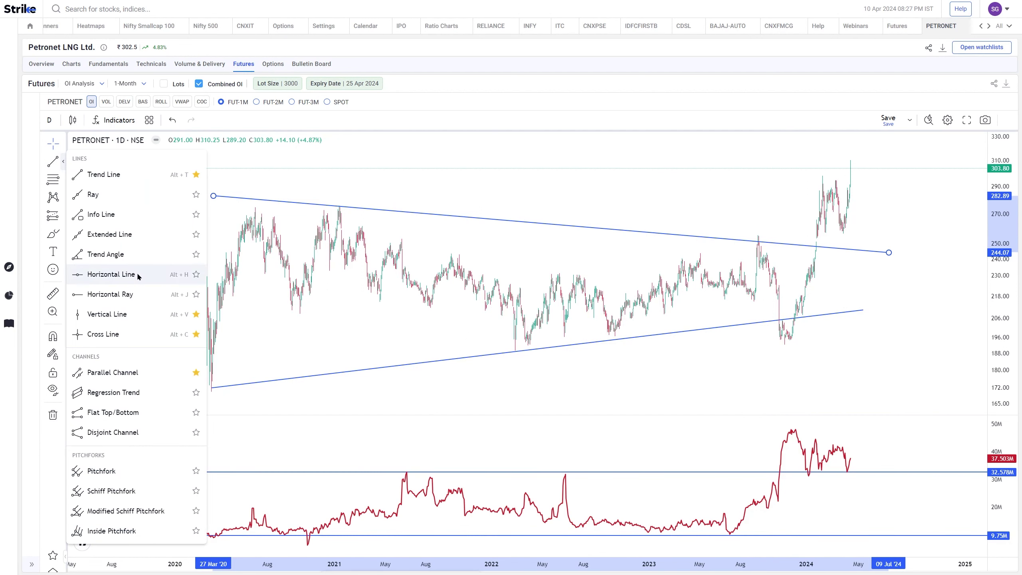
{"action": "left_click", "coordinate": [131, 313]}
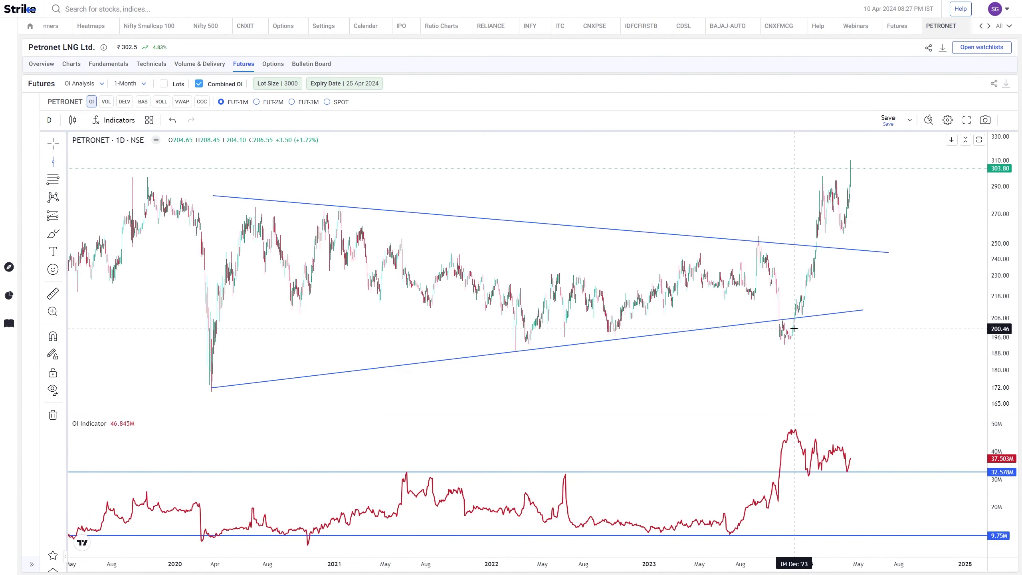
{"action": "left_click", "coordinate": [794, 328]}
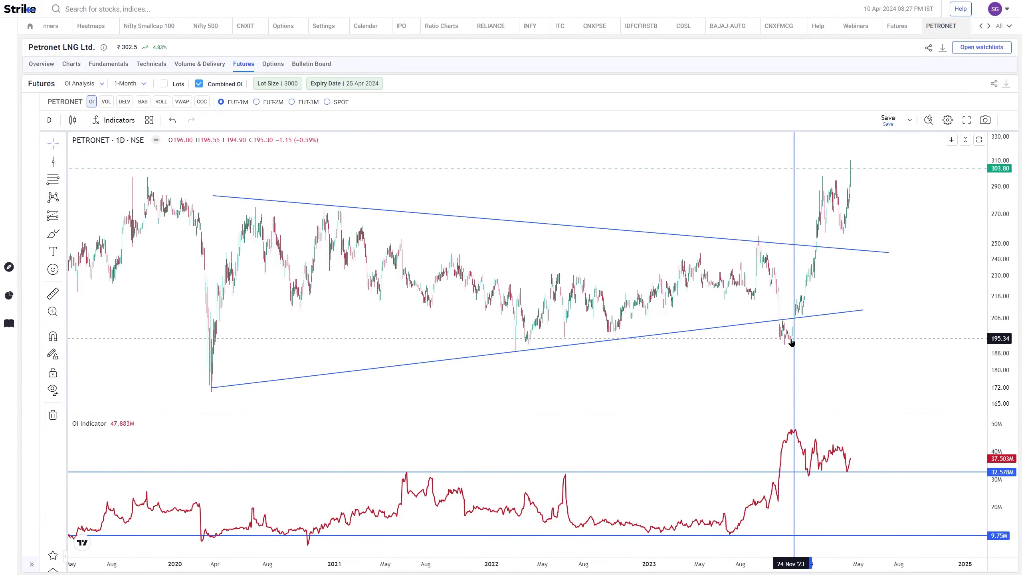
{"action": "scroll", "coordinate": [709, 324], "scroll_direction": "up", "scroll_amount": 3}
{"action": "scroll", "coordinate": [744, 403], "scroll_direction": "up", "scroll_amount": 3}
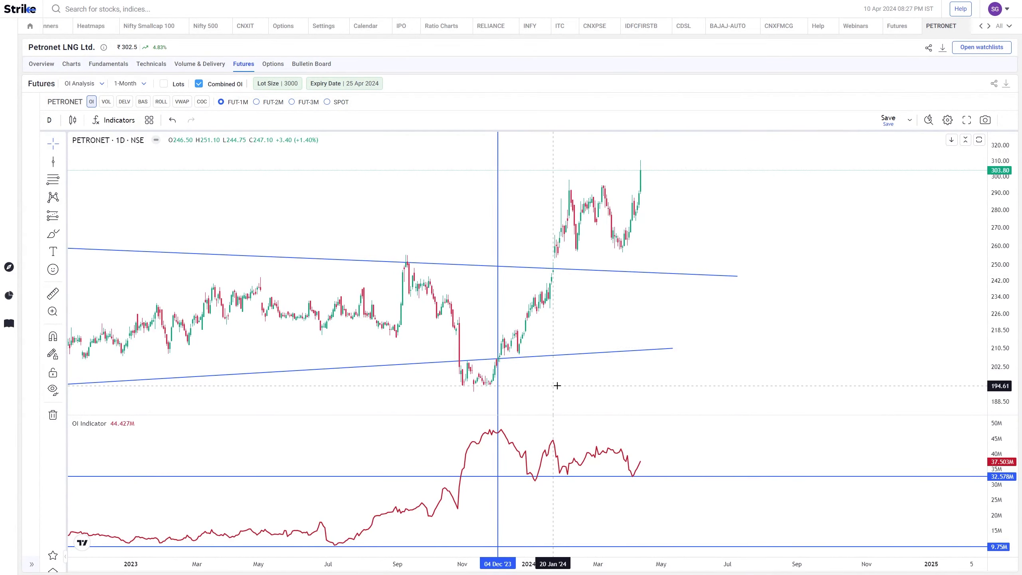
Delete the vertical 04 Dec '23 marker line.
{"action": "left_click_drag", "start_coordinate": [502, 374], "coordinate": [636, 358]}
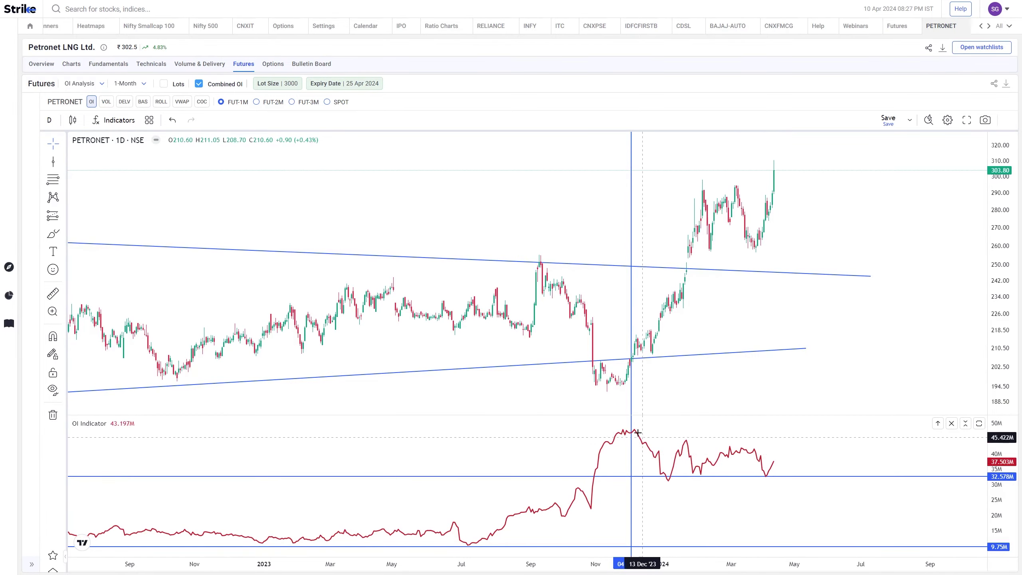
{"action": "scroll", "coordinate": [804, 441], "scroll_direction": "down", "scroll_amount": 5}
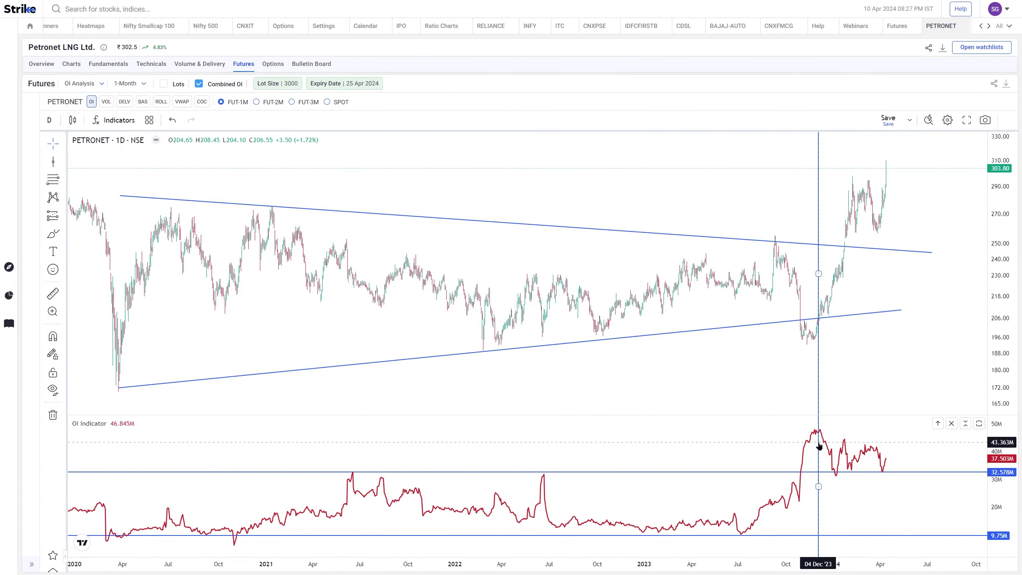
{"action": "scroll", "coordinate": [840, 469], "scroll_direction": "up", "scroll_amount": 2}
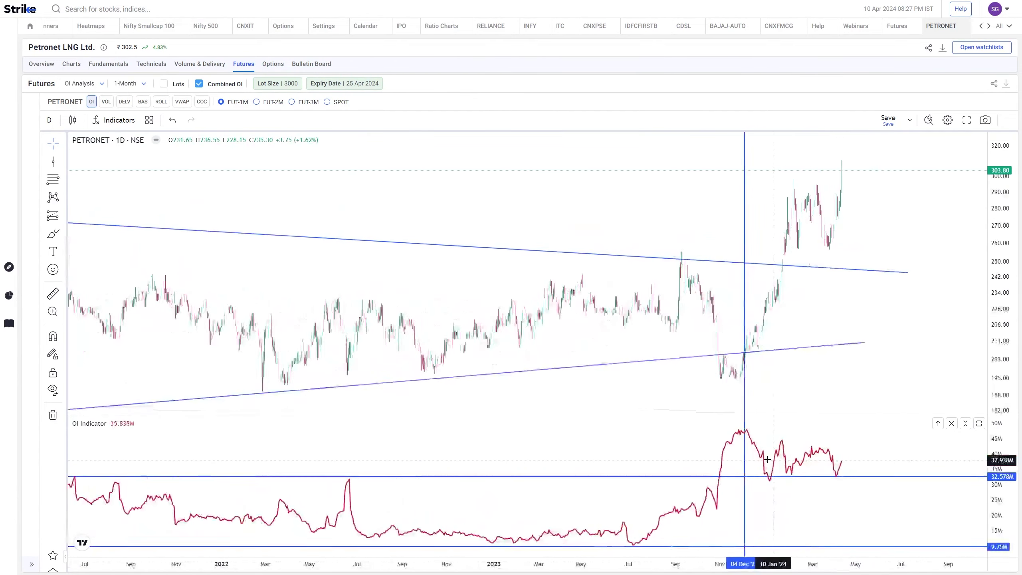
{"action": "key", "text": "Delete"}
Add a horizontal OI line at the 47.676M peak and frame the chart from Sep '23 onward.
{"action": "key", "text": "alt+h"}
{"action": "left_click_drag", "start_coordinate": [821, 438], "coordinate": [824, 435]}
{"action": "scroll", "coordinate": [824, 435], "scroll_direction": "up", "scroll_amount": 5}
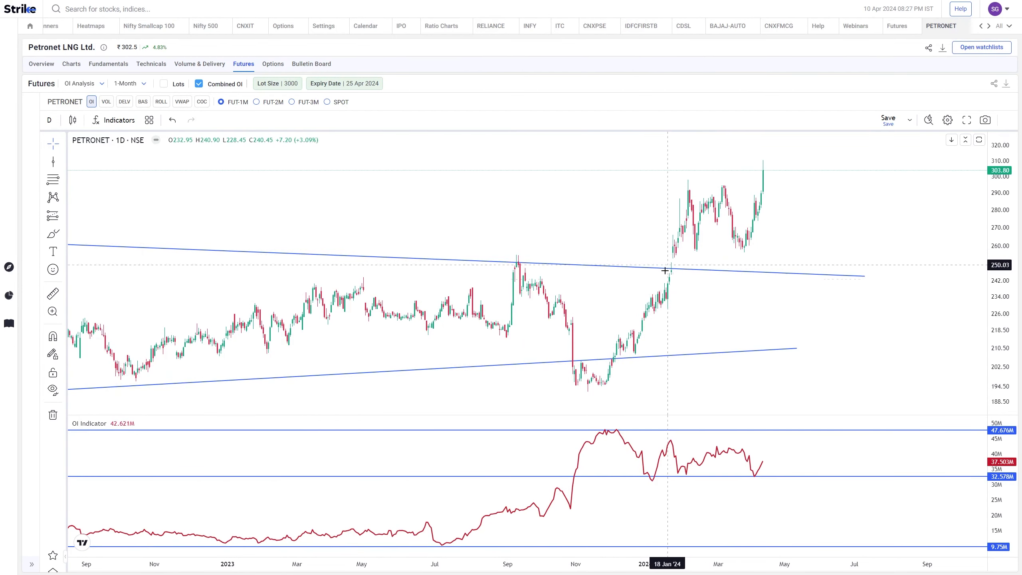
{"action": "scroll", "coordinate": [728, 246], "scroll_direction": "up", "scroll_amount": 3}
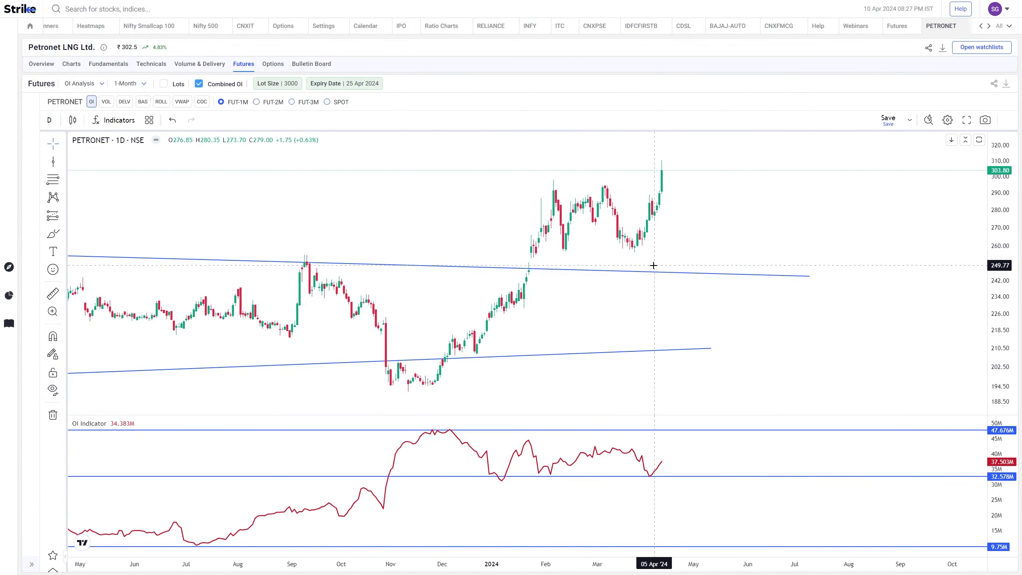
{"action": "scroll", "coordinate": [652, 264], "scroll_direction": "up", "scroll_amount": 3}
{"action": "left_click_drag", "start_coordinate": [549, 248], "coordinate": [682, 331]}
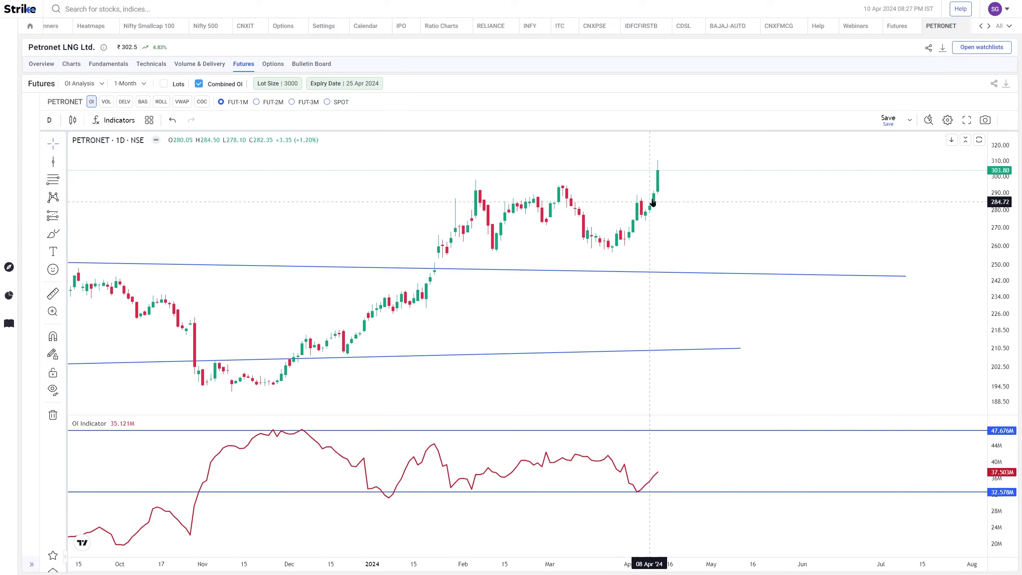
{"action": "scroll", "coordinate": [657, 197], "scroll_direction": "down", "scroll_amount": 3}
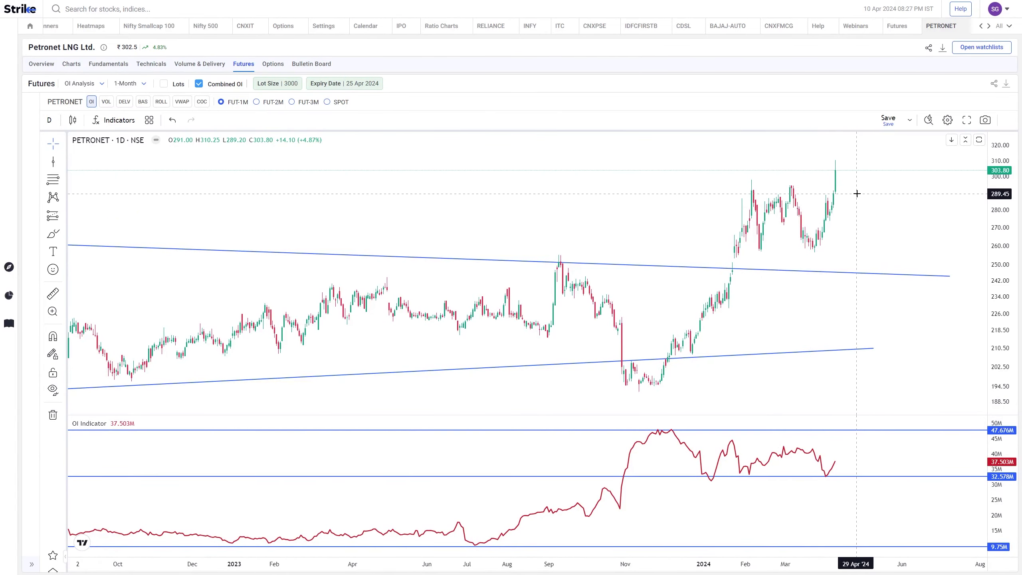
{"action": "scroll", "coordinate": [824, 245], "scroll_direction": "up", "scroll_amount": 3}
{"action": "scroll", "coordinate": [824, 245], "scroll_direction": "up", "scroll_amount": 1}
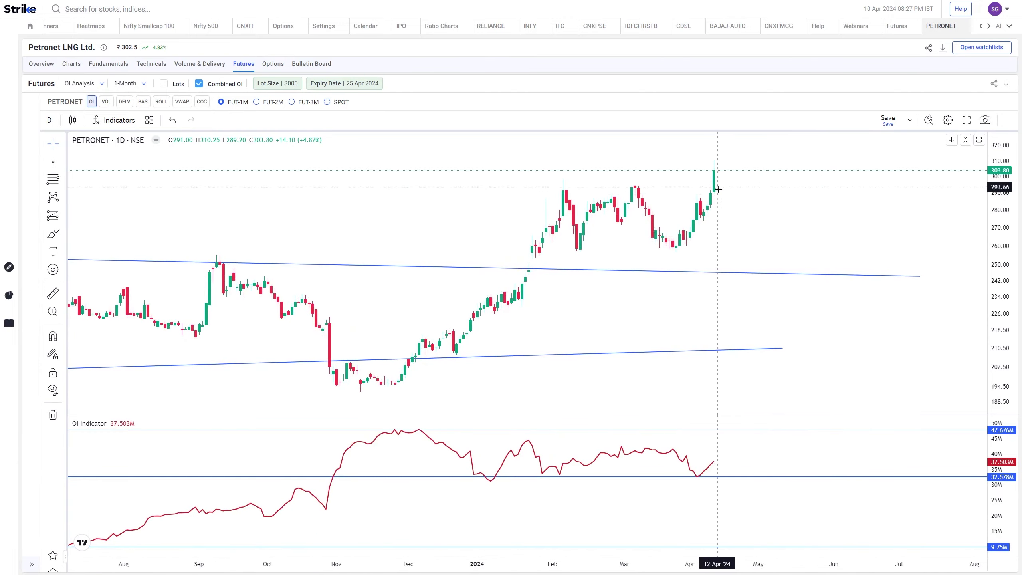
Add a VOL volume pane below the OI pane and zoom the time axis to inspect volume.
{"action": "left_click", "coordinate": [107, 102]}
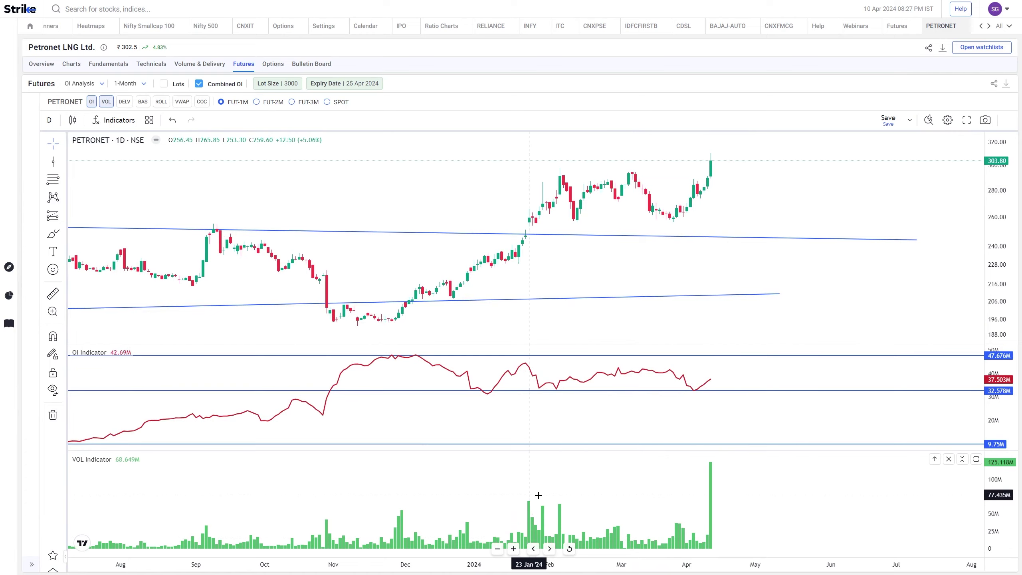
{"action": "scroll", "coordinate": [801, 490], "scroll_direction": "down", "scroll_amount": 3}
{"action": "scroll", "coordinate": [890, 373], "scroll_direction": "up", "scroll_amount": 3}
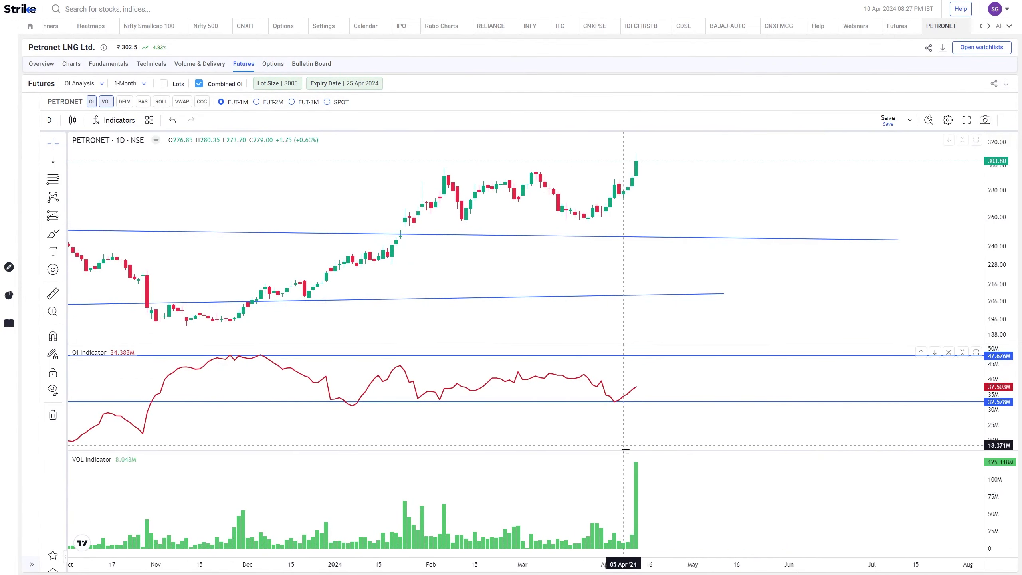
{"action": "scroll", "coordinate": [763, 196], "scroll_direction": "down", "scroll_amount": 6}
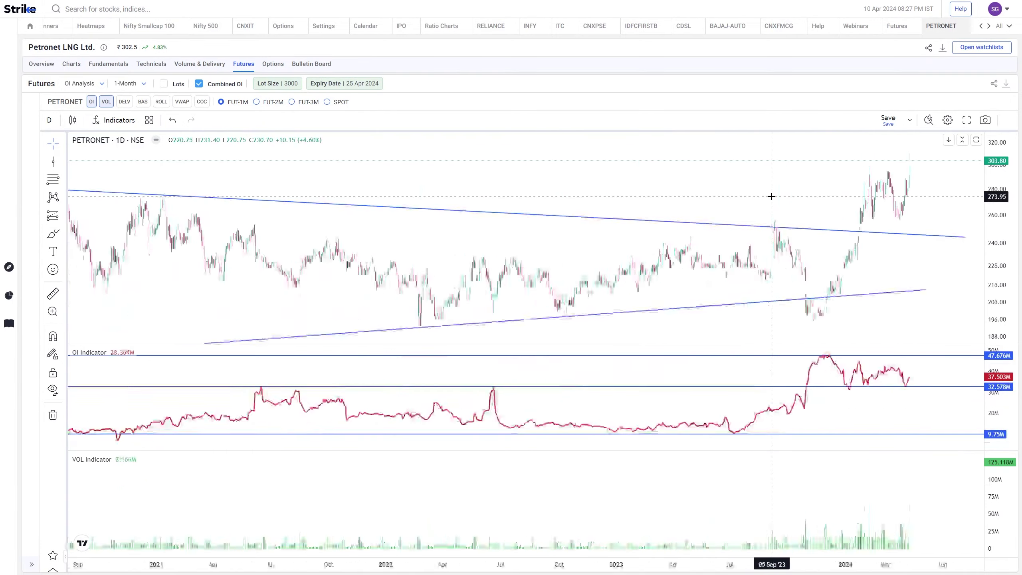
{"action": "scroll", "coordinate": [917, 414], "scroll_direction": "up", "scroll_amount": 5}
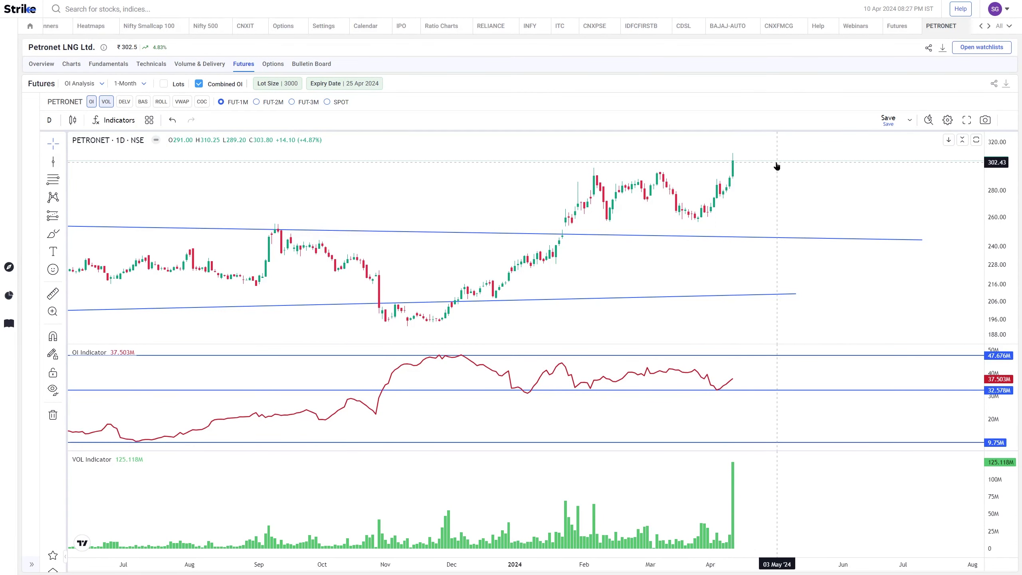
{"action": "scroll", "coordinate": [784, 164], "scroll_direction": "down", "scroll_amount": 5}
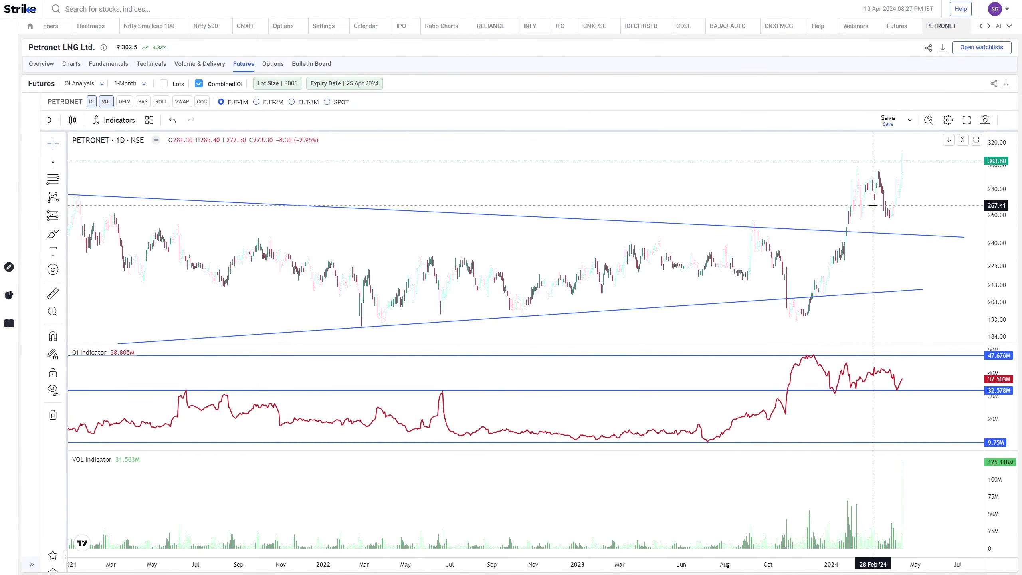
{"action": "scroll", "coordinate": [909, 217], "scroll_direction": "up", "scroll_amount": 5}
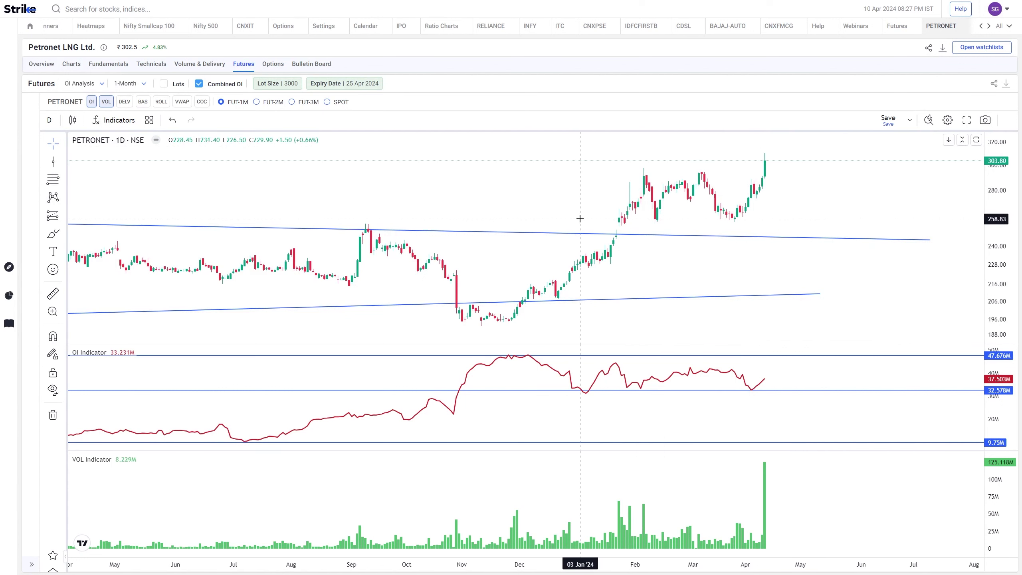
Chart Petronet's 5-year EV/EBITDA valuation: 6.67 current, 5.85 median, 6.28 average.
{"action": "left_click", "coordinate": [123, 63]}
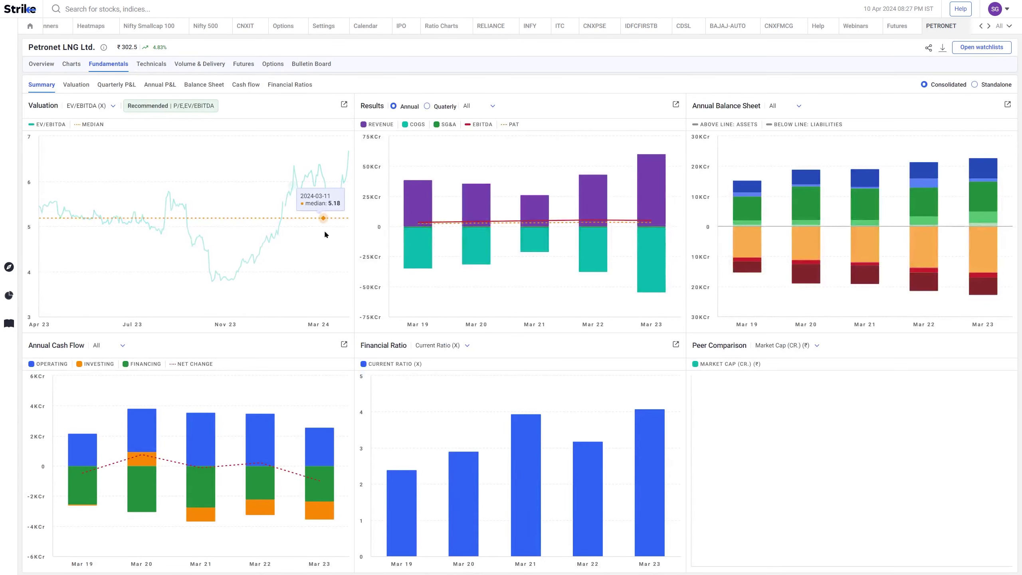
{"action": "left_click", "coordinate": [86, 89]}
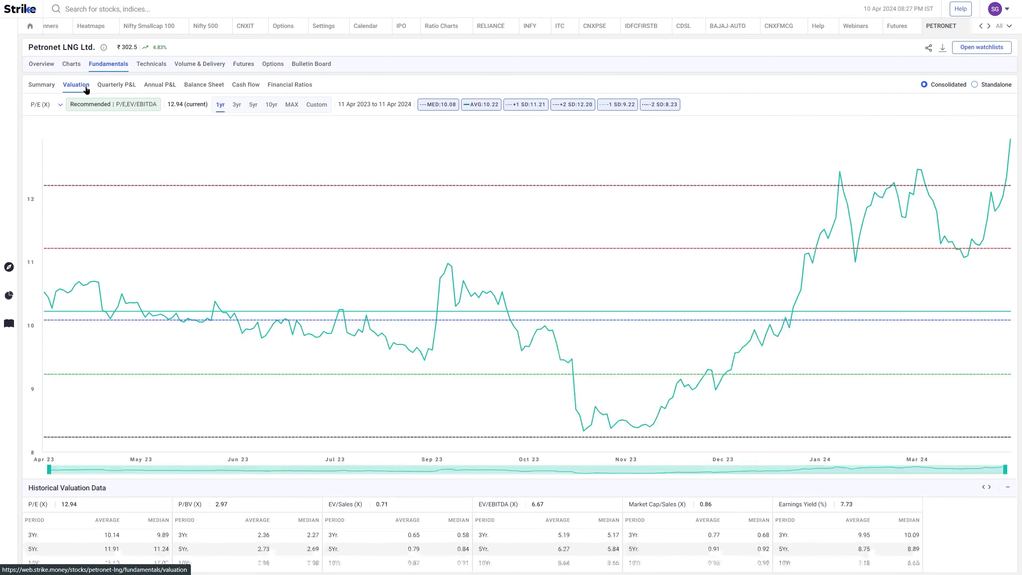
{"action": "left_click", "coordinate": [250, 108]}
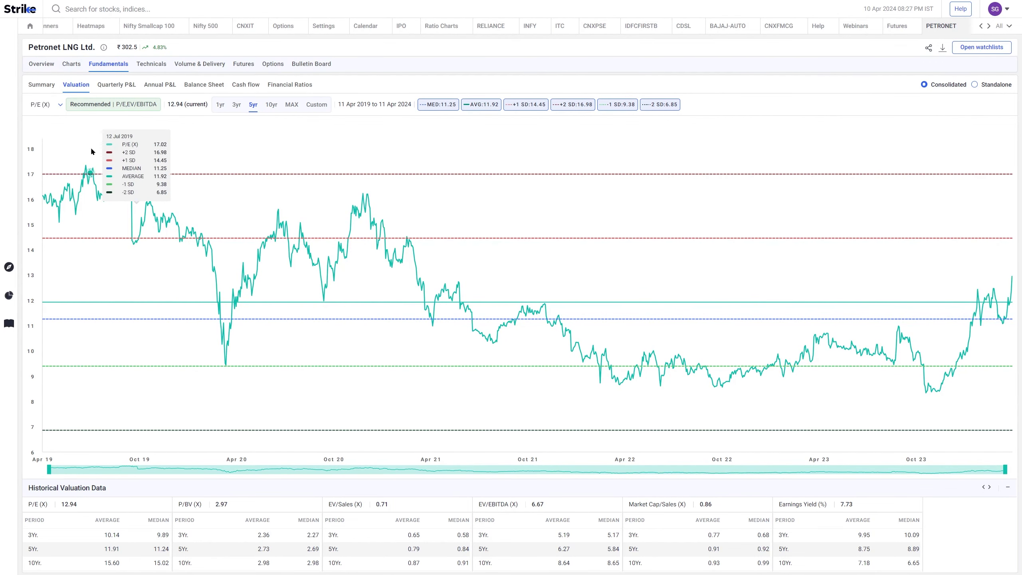
{"action": "left_click", "coordinate": [53, 107]}
{"action": "left_click", "coordinate": [75, 137]}
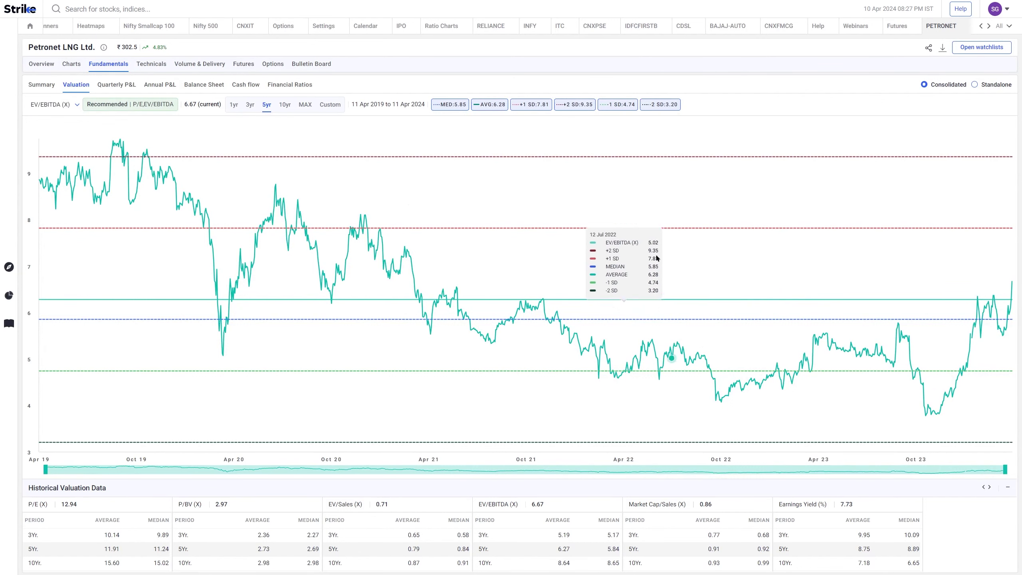
Switch the valuation chart through P/BV, Earnings Yield, and Market Cap/Sales (0.86 current).
{"action": "left_click", "coordinate": [56, 108]}
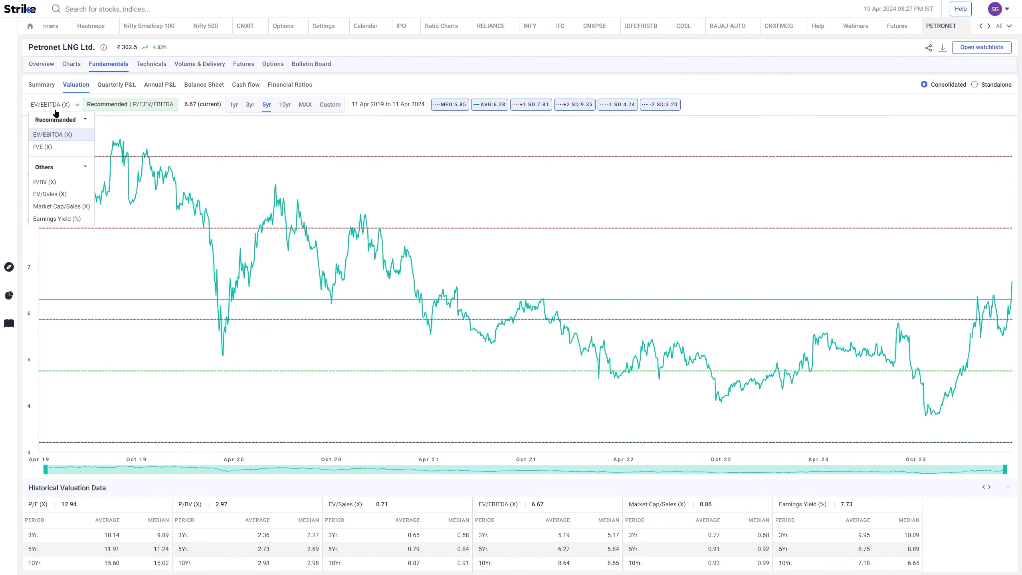
{"action": "left_click", "coordinate": [49, 182]}
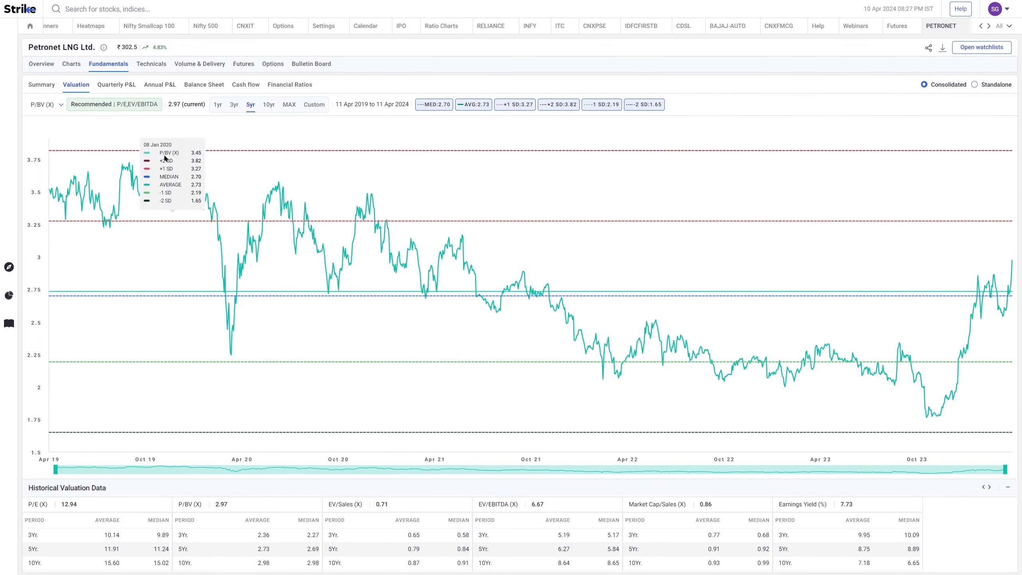
{"action": "left_click", "coordinate": [59, 105]}
{"action": "left_click", "coordinate": [57, 218]}
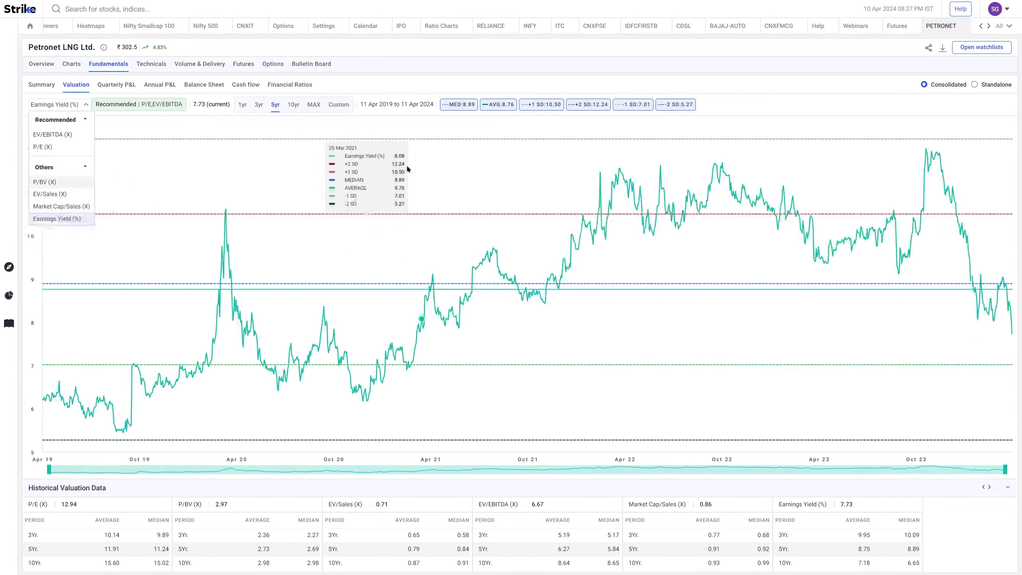
{"action": "left_click", "coordinate": [65, 206]}
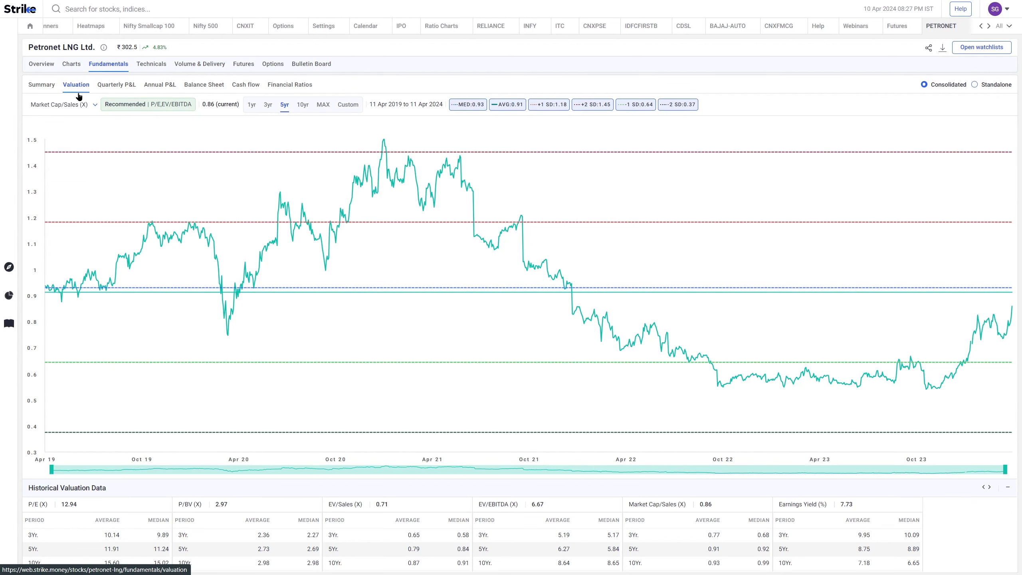
Load the Strike Valuation Setup on Petronet LNG's charts with five years of history.
{"action": "left_click", "coordinate": [76, 67]}
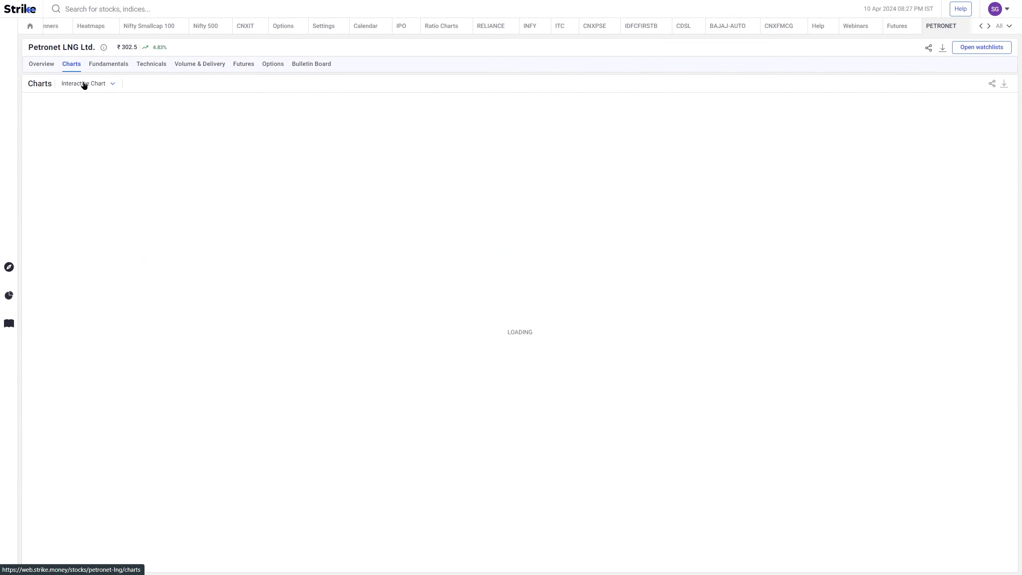
{"action": "left_click", "coordinate": [84, 84]}
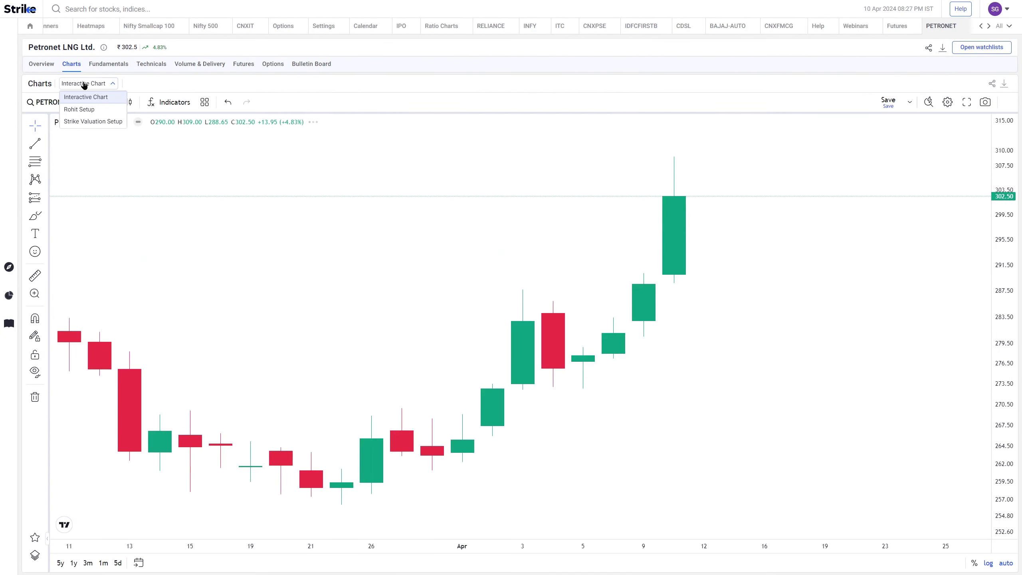
{"action": "left_click", "coordinate": [96, 121]}
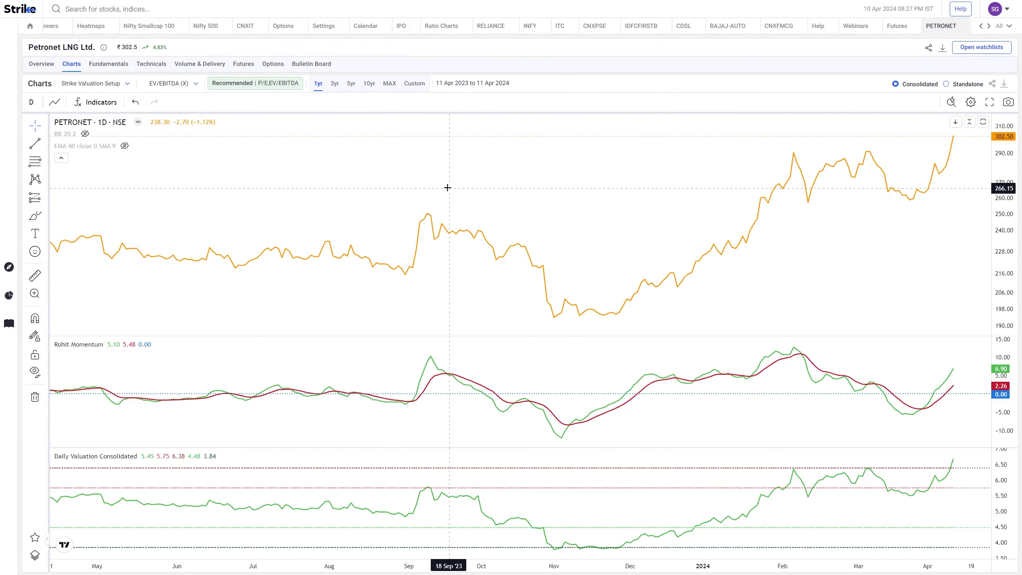
{"action": "left_click", "coordinate": [348, 84]}
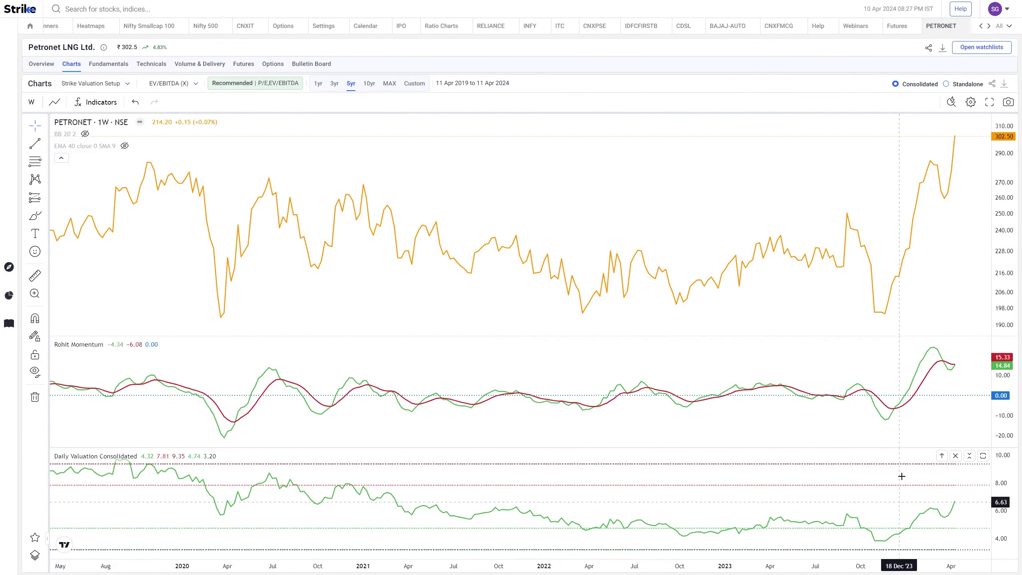
{"action": "scroll", "coordinate": [889, 444], "scroll_direction": "down", "scroll_amount": 3}
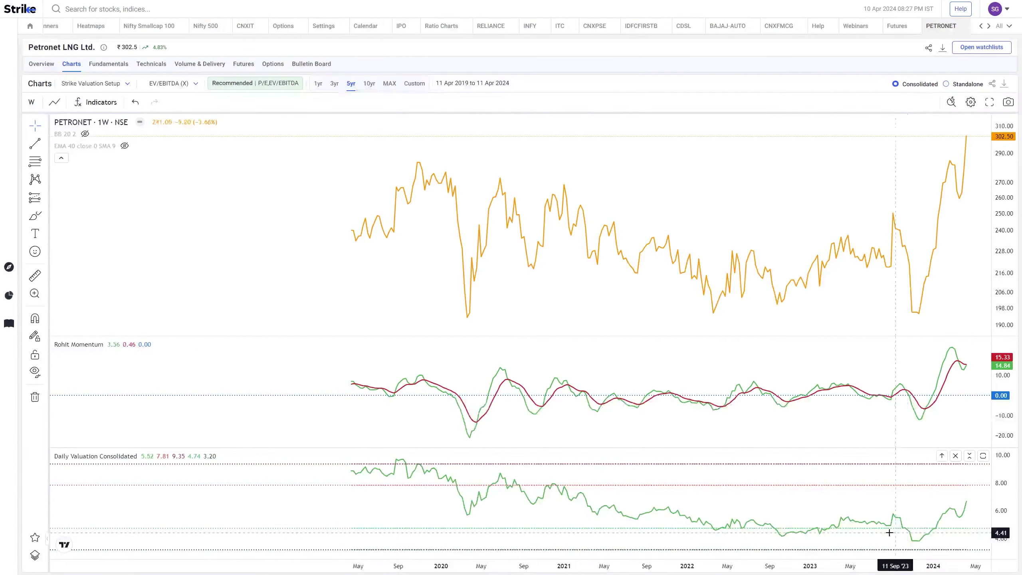
{"action": "scroll", "coordinate": [821, 525], "scroll_direction": "up", "scroll_amount": 3}
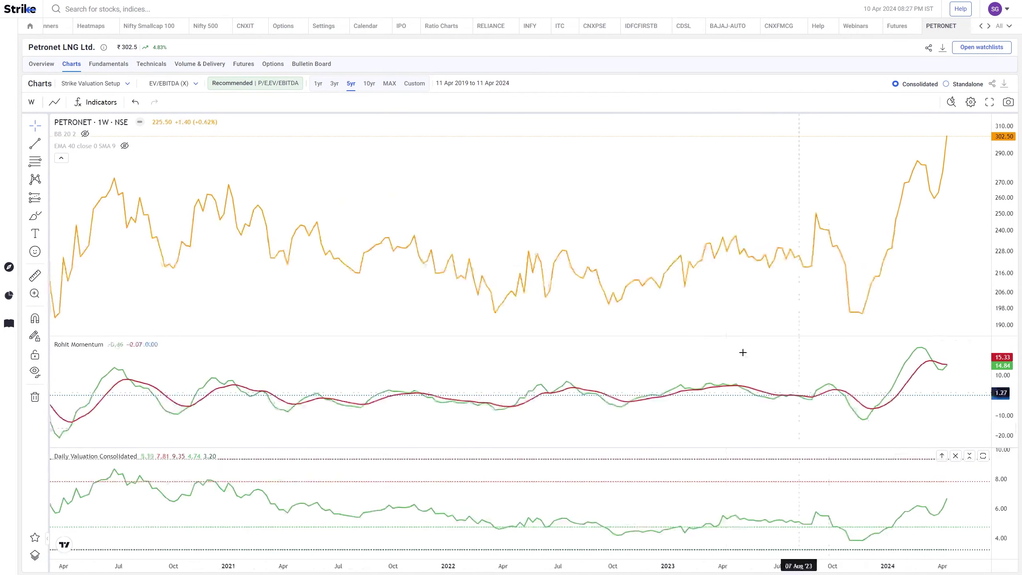
{"action": "scroll", "coordinate": [498, 180], "scroll_direction": "down", "scroll_amount": 2}
{"action": "scroll", "coordinate": [908, 328], "scroll_direction": "up", "scroll_amount": 3}
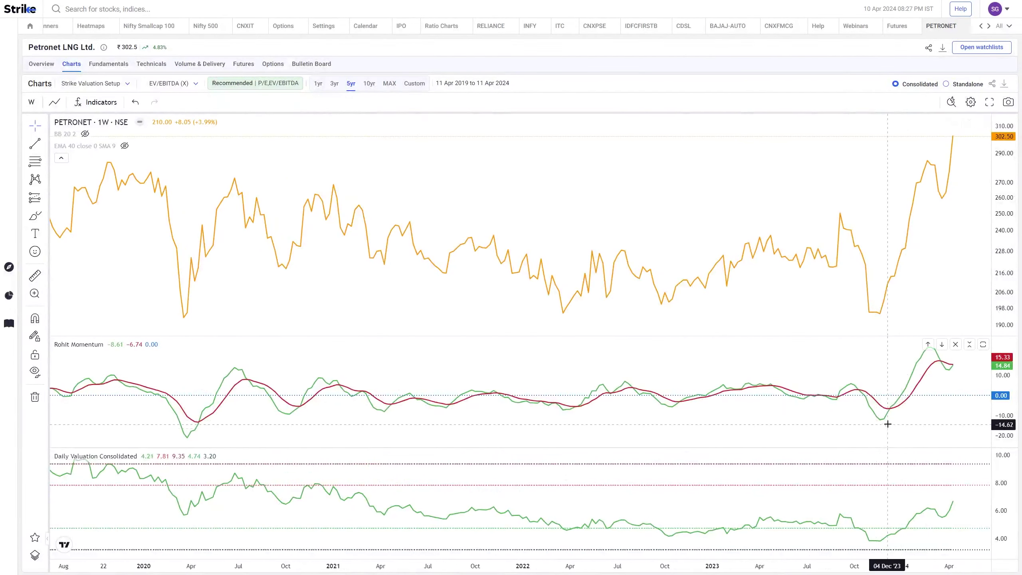
{"action": "scroll", "coordinate": [897, 403], "scroll_direction": "up", "scroll_amount": 2}
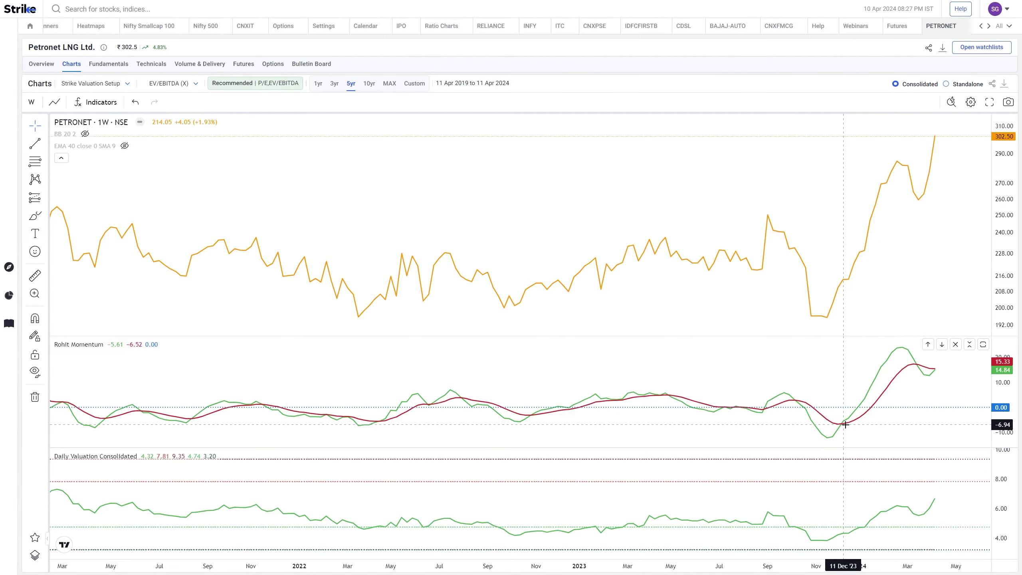
Show the five-year valuation chart as candlesticks, then open the saved setups dropdown.
{"action": "left_click", "coordinate": [55, 102]}
{"action": "left_click", "coordinate": [83, 141]}
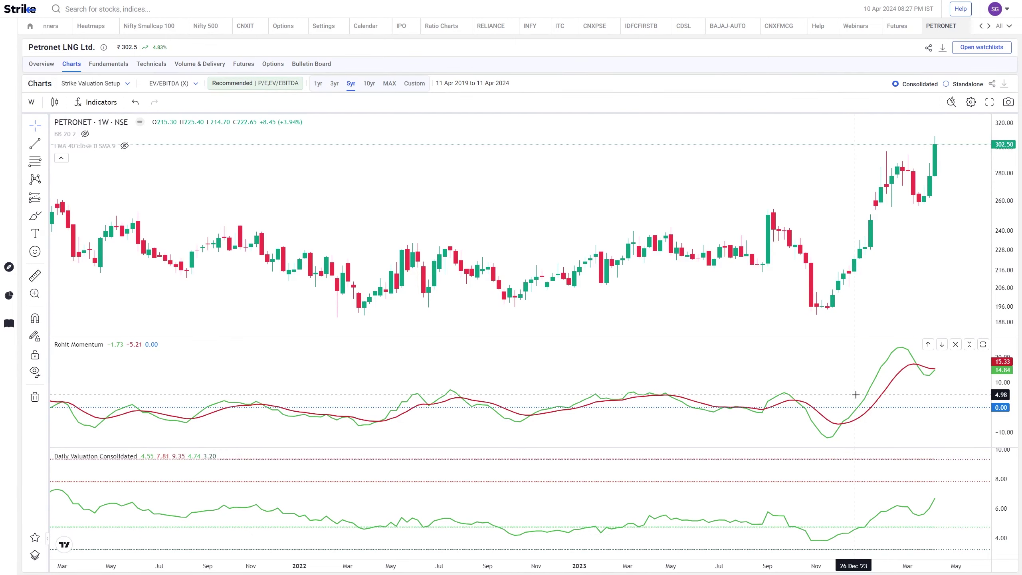
{"action": "scroll", "coordinate": [856, 395], "scroll_direction": "down", "scroll_amount": 5}
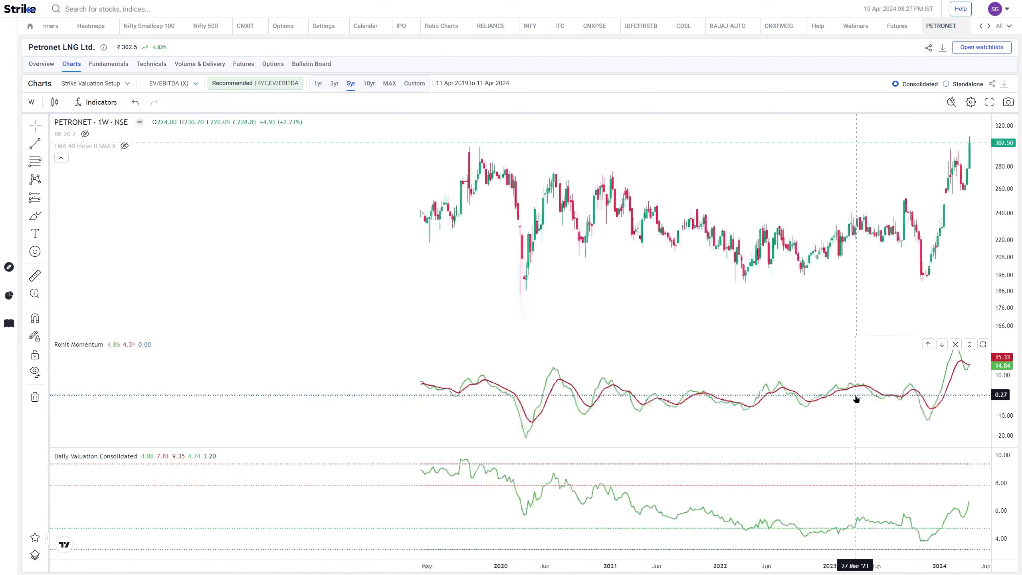
{"action": "left_click", "coordinate": [115, 85]}
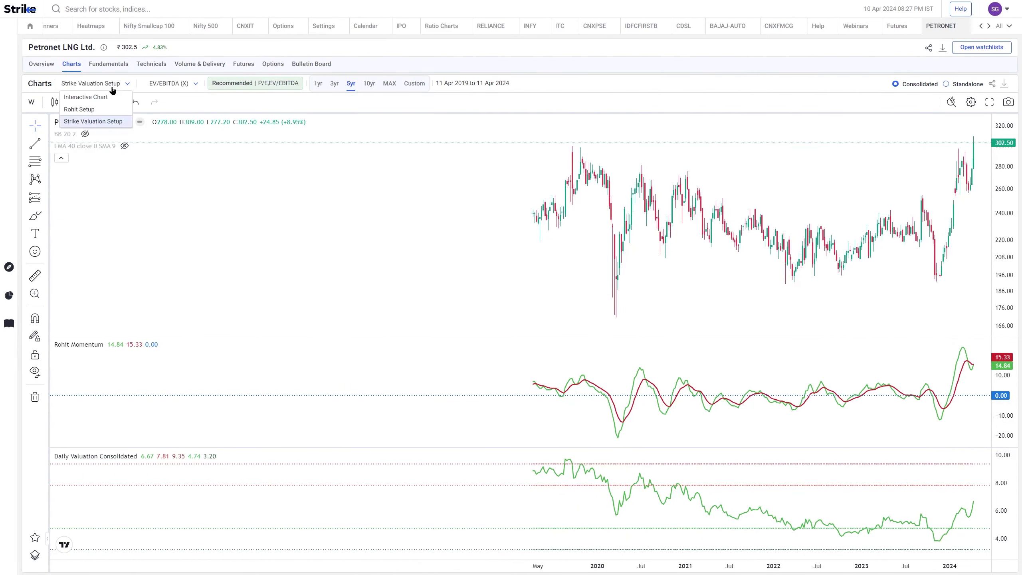
Switch to Rohit Setup and view its table on weekly, then monthly data, stretching the price scale.
{"action": "left_click", "coordinate": [111, 110]}
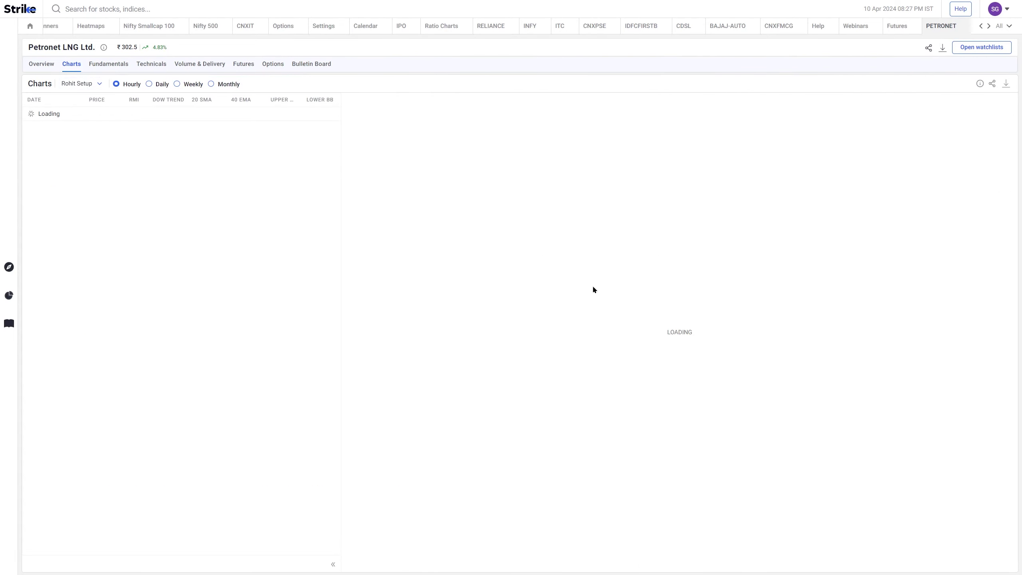
{"action": "left_click", "coordinate": [186, 84]}
{"action": "scroll", "coordinate": [653, 256], "scroll_direction": "down", "scroll_amount": 5}
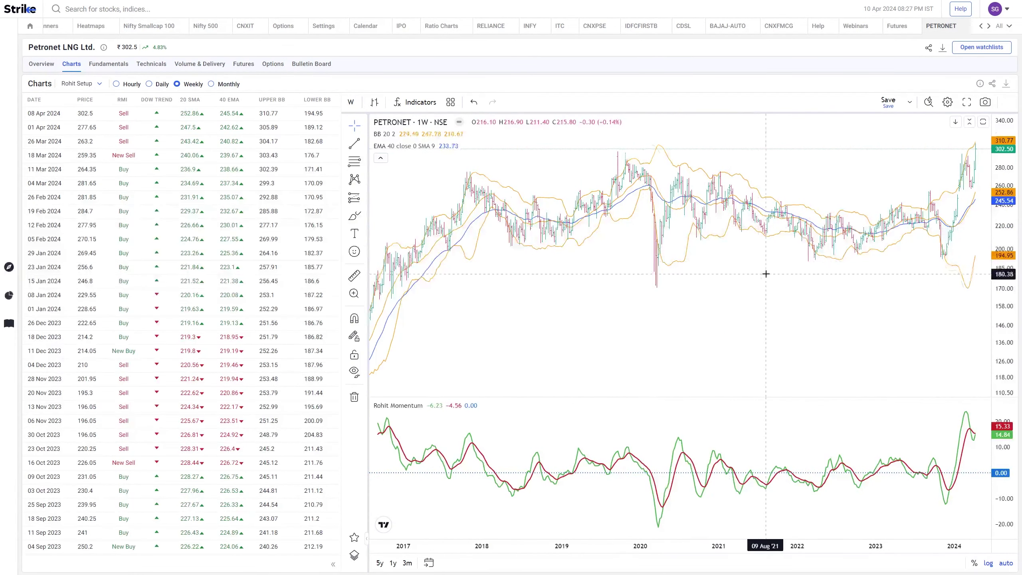
{"action": "scroll", "coordinate": [765, 266], "scroll_direction": "up", "scroll_amount": 4}
{"action": "left_click", "coordinate": [221, 84]}
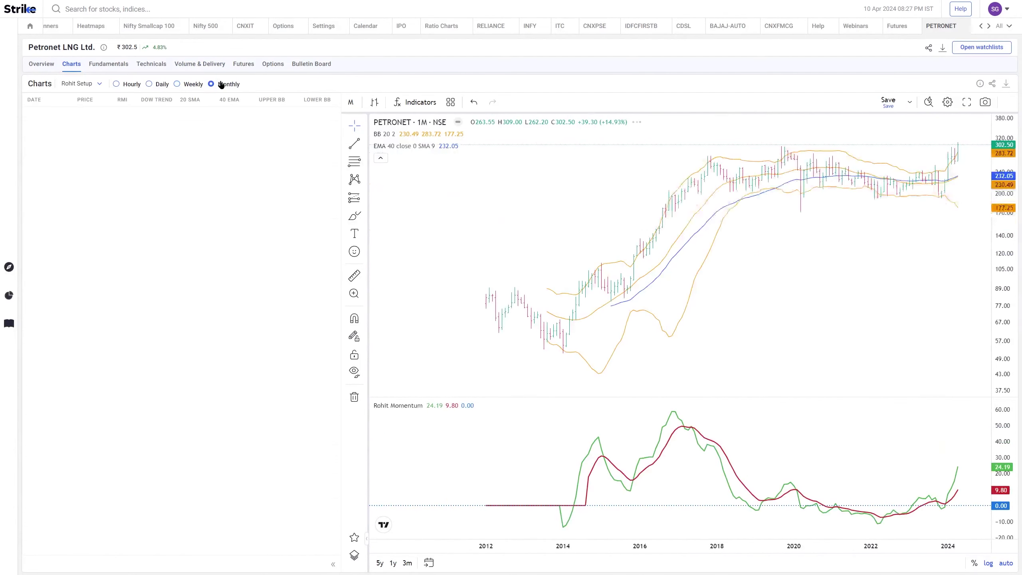
{"action": "scroll", "coordinate": [725, 282], "scroll_direction": "up", "scroll_amount": 3}
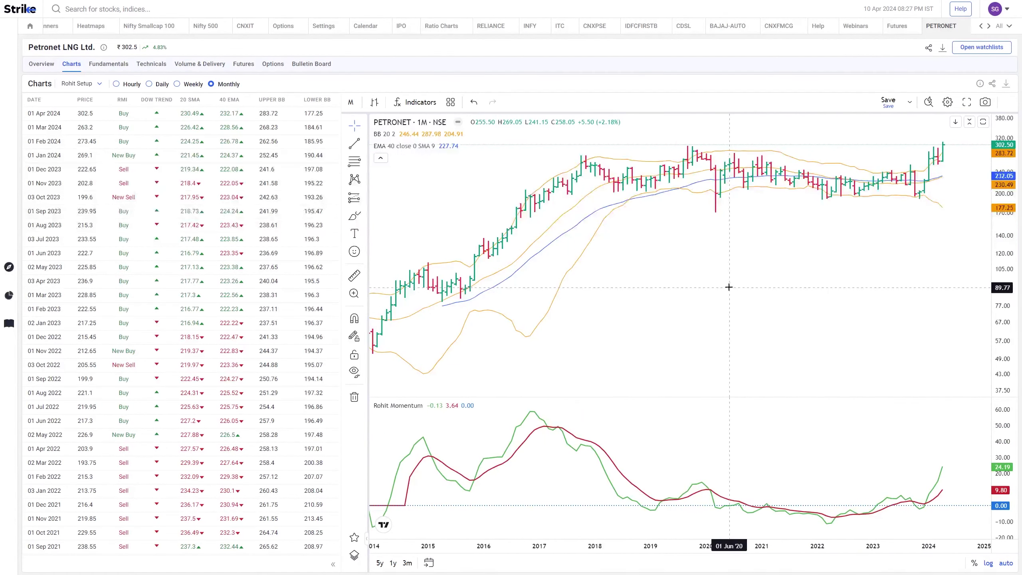
{"action": "left_click_drag", "start_coordinate": [1007, 302], "coordinate": [1006, 278]}
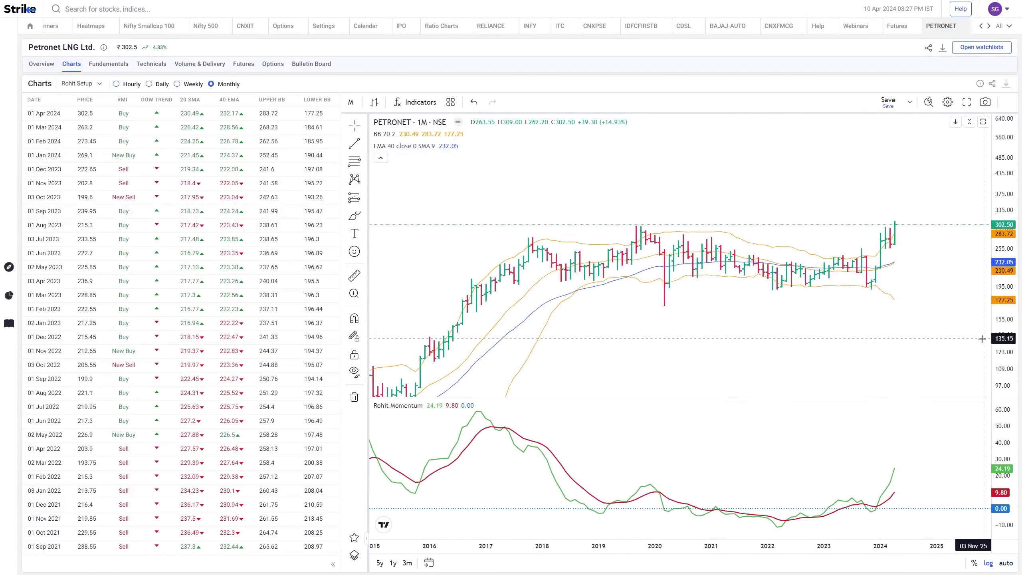
{"action": "left_click_drag", "start_coordinate": [878, 282], "coordinate": [869, 298]}
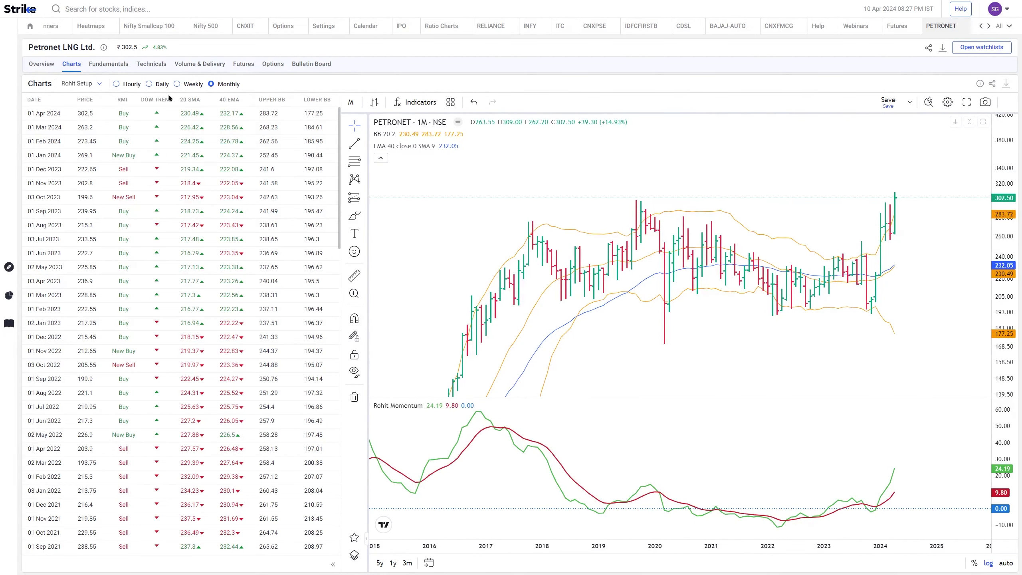
Review the signal table and chart again on weekly, then daily timeframes.
{"action": "left_click", "coordinate": [188, 85]}
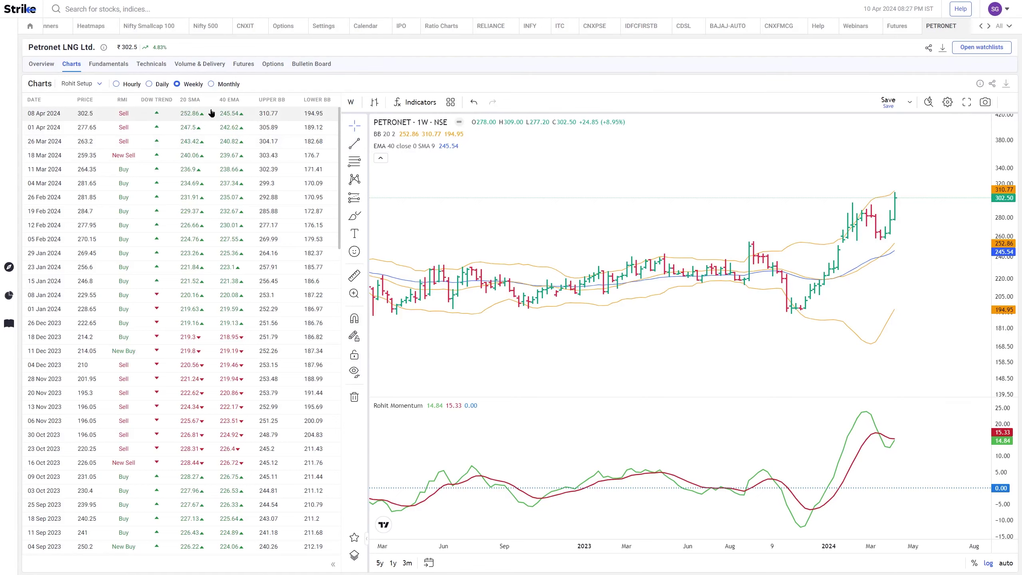
{"action": "left_click", "coordinate": [149, 85]}
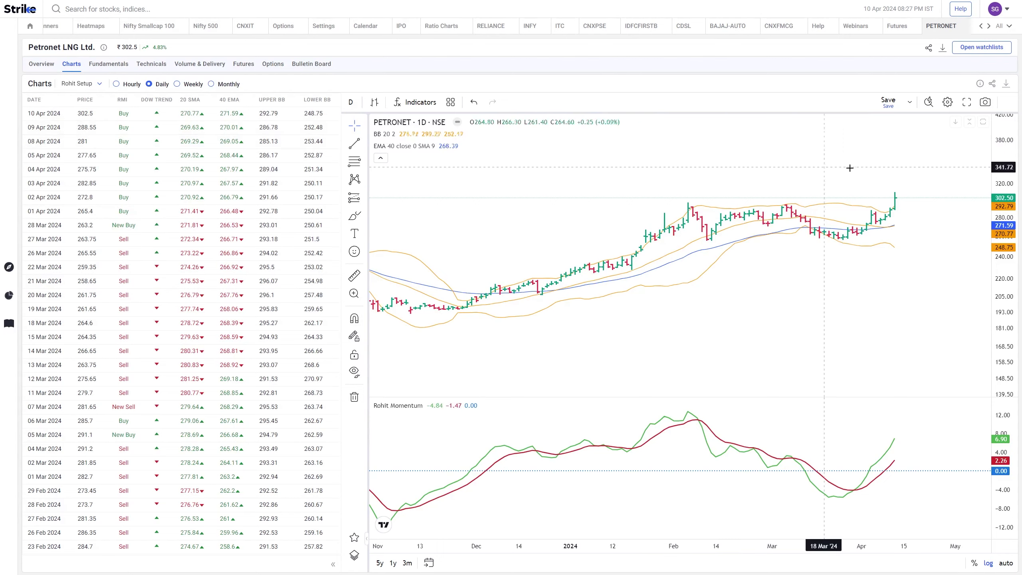
{"action": "scroll", "coordinate": [897, 267], "scroll_direction": "down", "scroll_amount": 5}
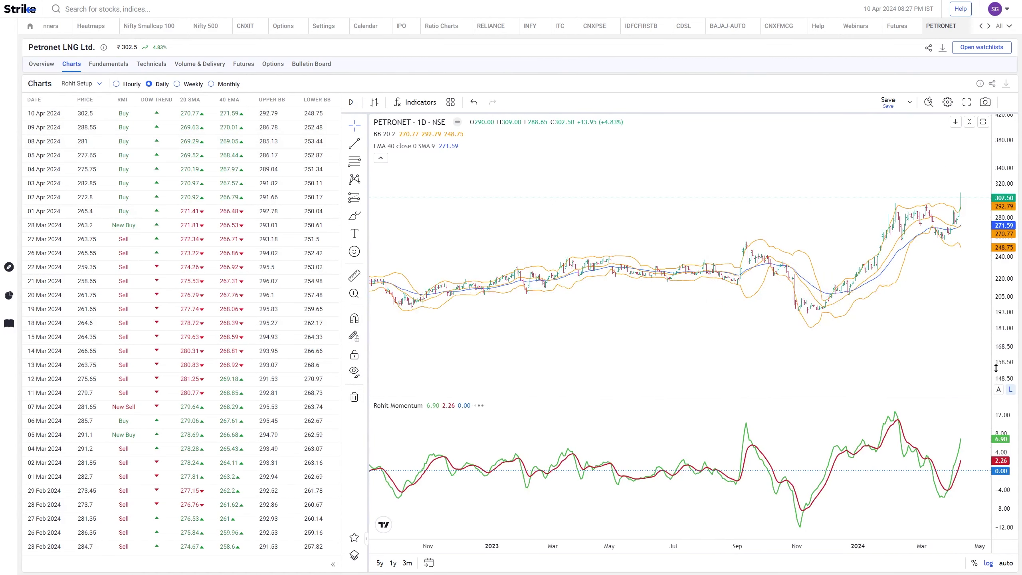
{"action": "scroll", "coordinate": [895, 268], "scroll_direction": "up", "scroll_amount": 5}
{"action": "scroll", "coordinate": [894, 269], "scroll_direction": "up", "scroll_amount": 5}
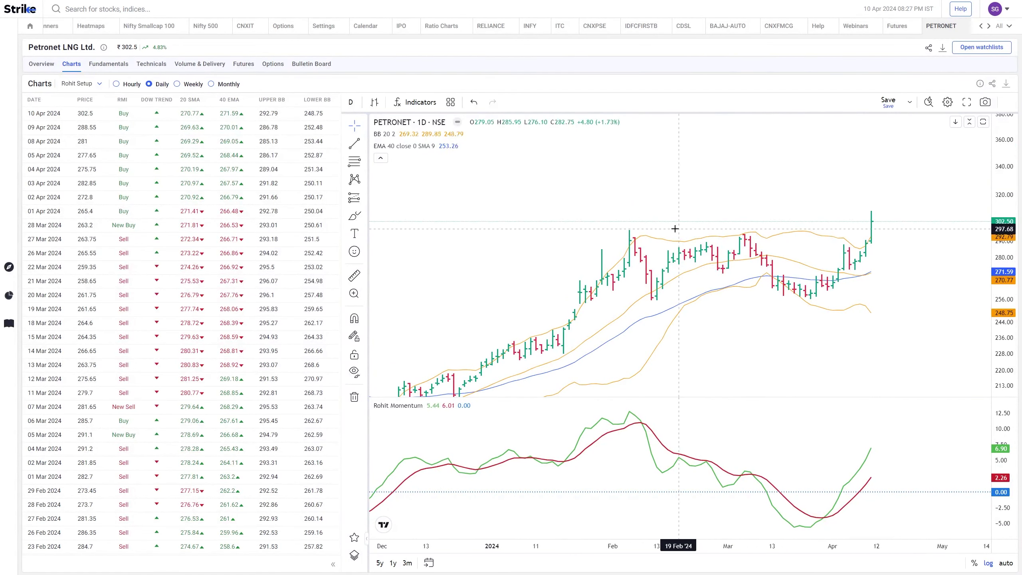
{"action": "scroll", "coordinate": [785, 253], "scroll_direction": "down", "scroll_amount": 5}
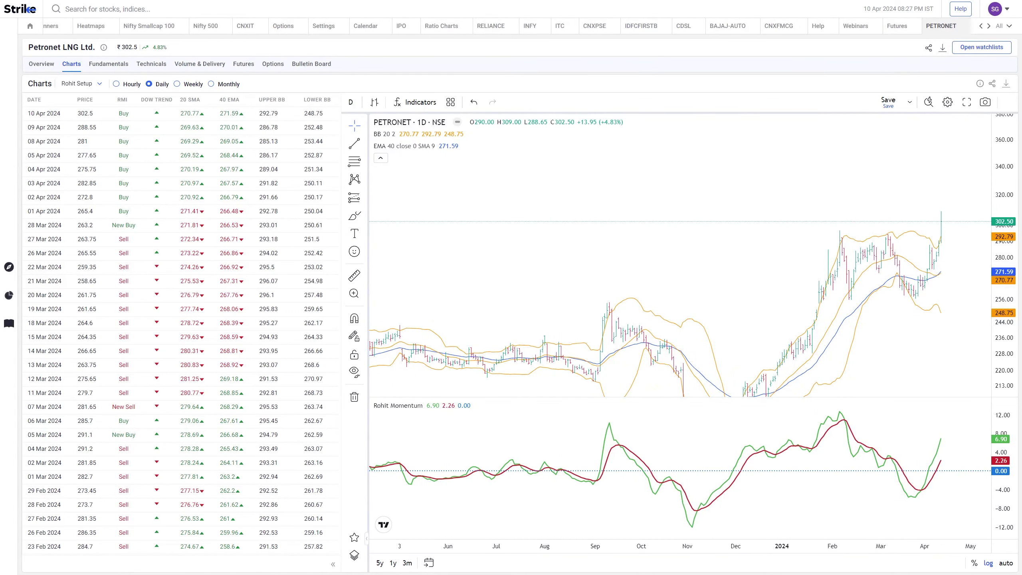
{"action": "scroll", "coordinate": [680, 257], "scroll_direction": "up", "scroll_amount": 2}
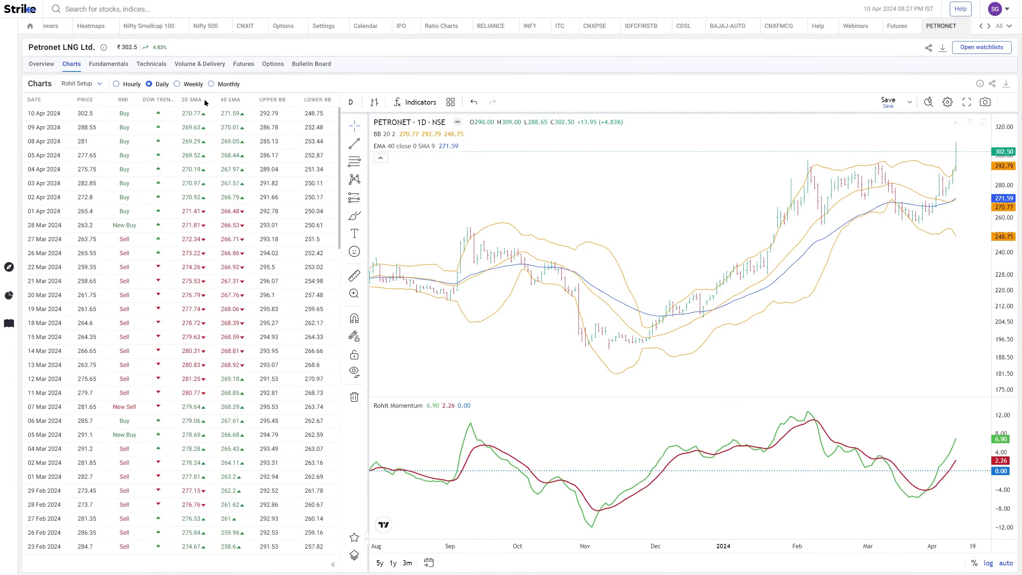
{"action": "left_click", "coordinate": [42, 65]}
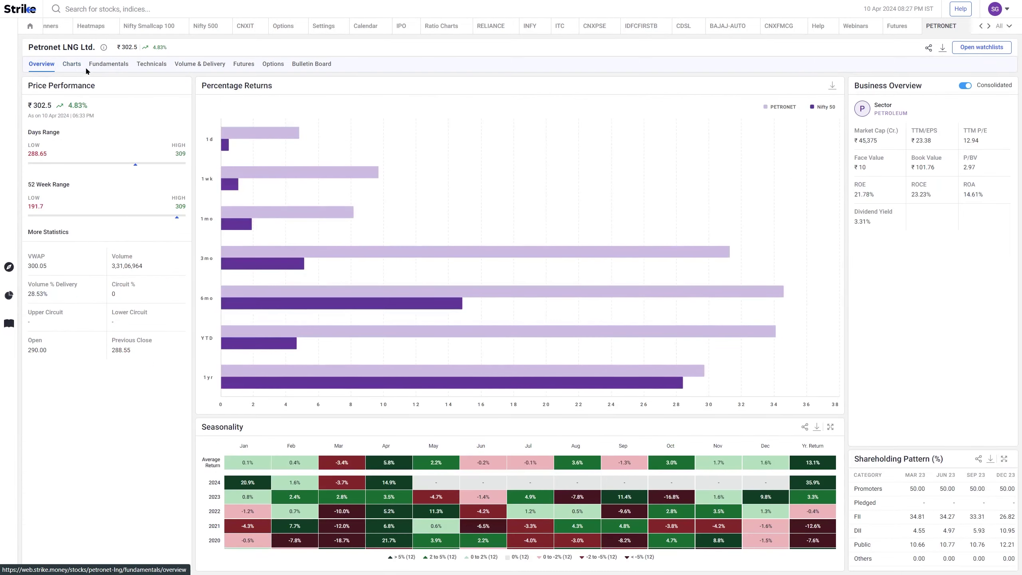
{"action": "left_click", "coordinate": [830, 427]}
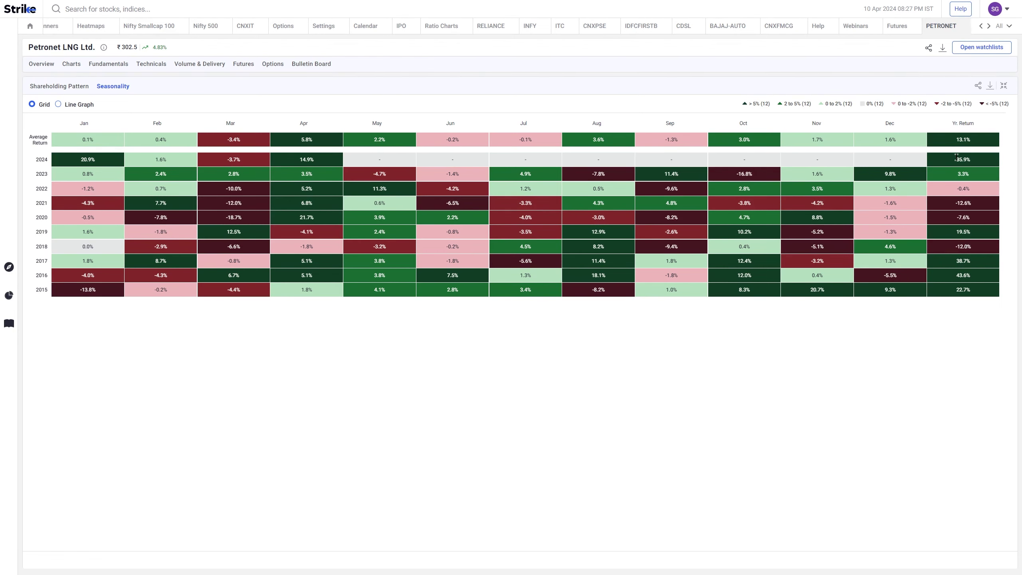
{"action": "left_click", "coordinate": [1004, 86]}
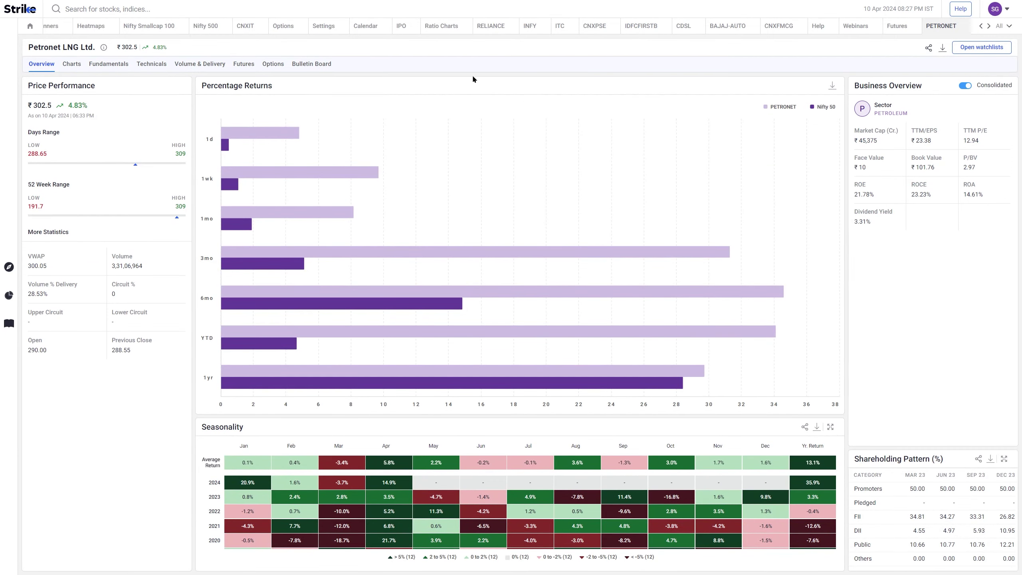
{"action": "mouse_move", "coordinate": [14, 289]}
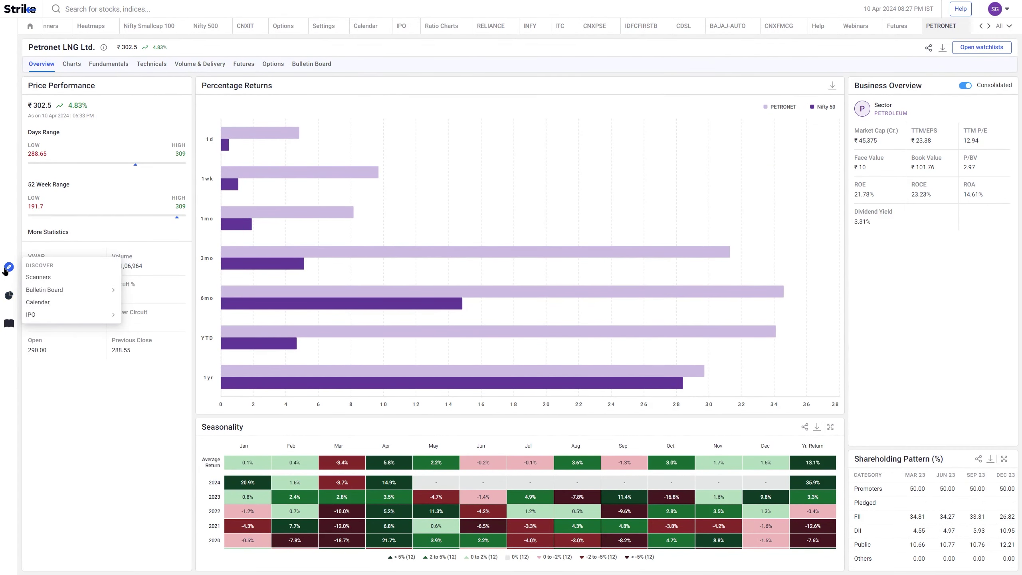
Open the ATR (14) technical scanner and chart PETRONET from its bullish results.
{"action": "left_click", "coordinate": [39, 277]}
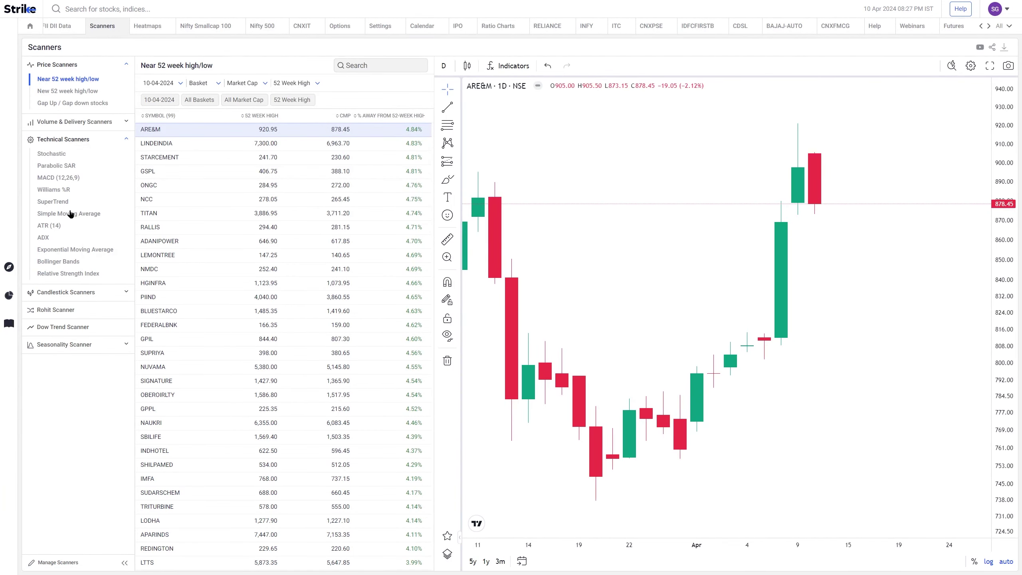
{"action": "left_click", "coordinate": [52, 228]}
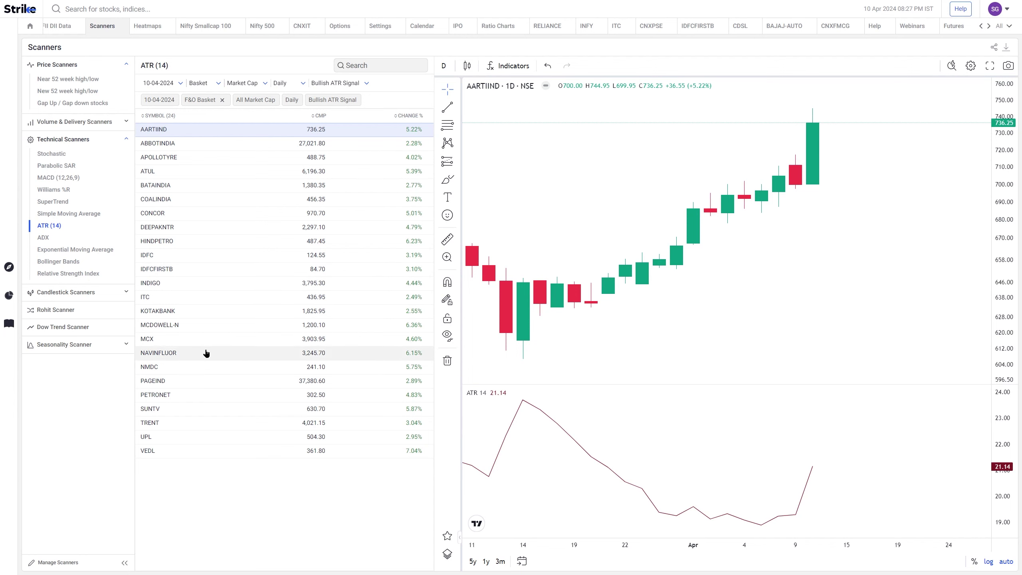
{"action": "left_click", "coordinate": [188, 397]}
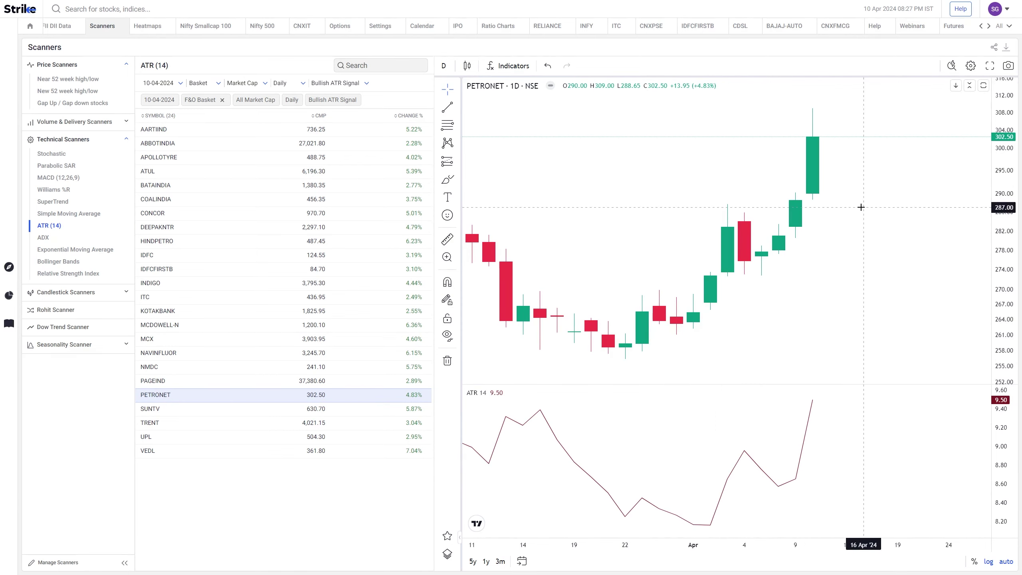
{"action": "scroll", "coordinate": [857, 208], "scroll_direction": "down", "scroll_amount": 5}
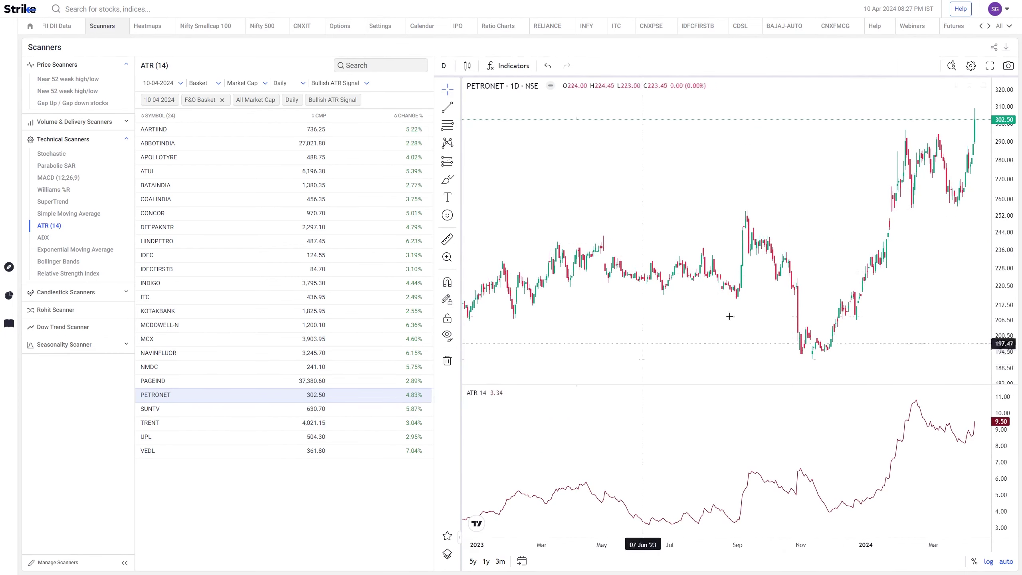
{"action": "scroll", "coordinate": [773, 299], "scroll_direction": "down", "scroll_amount": 5}
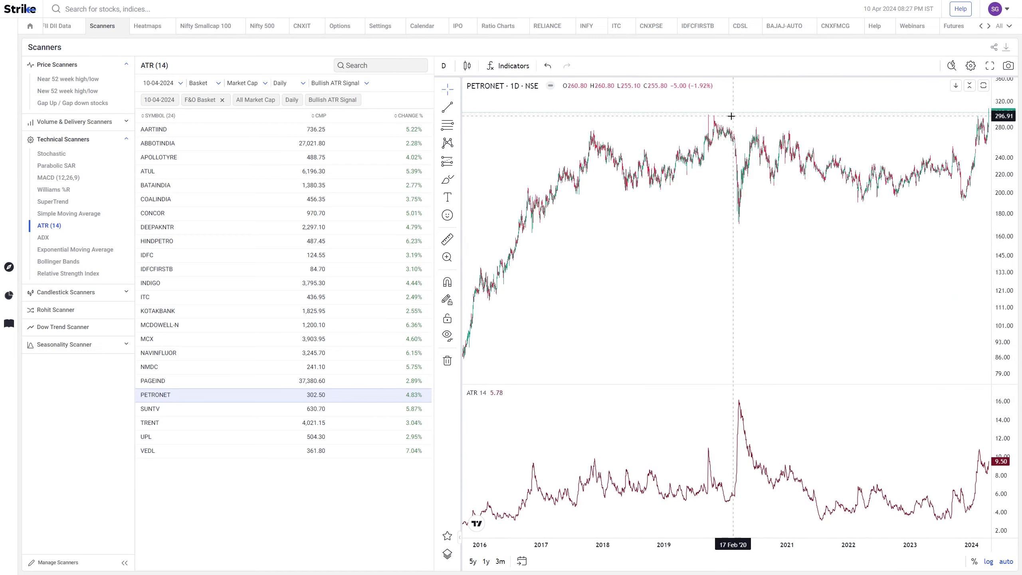
{"action": "scroll", "coordinate": [875, 134], "scroll_direction": "up", "scroll_amount": 10}
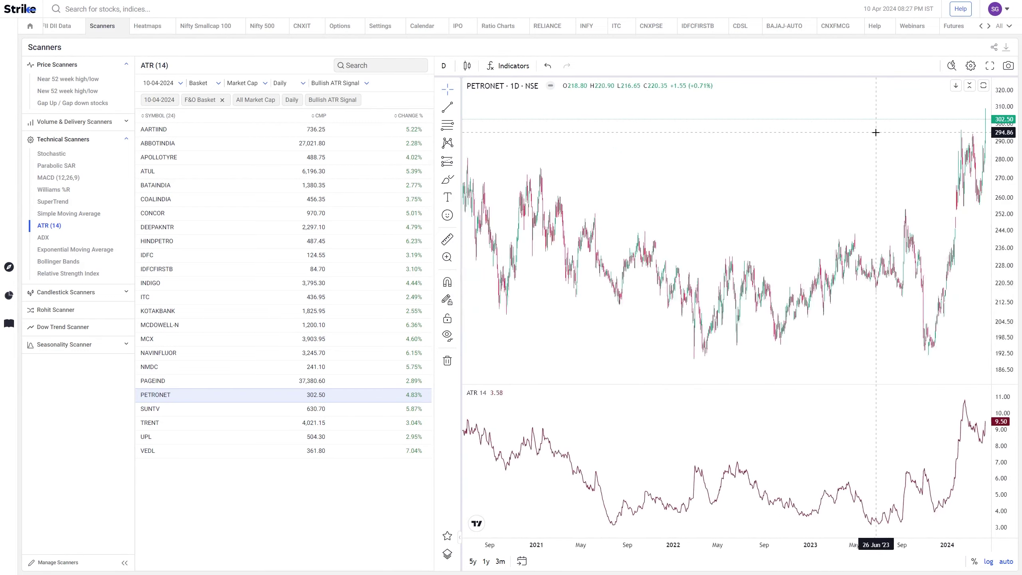
{"action": "scroll", "coordinate": [875, 134], "scroll_direction": "up", "scroll_amount": 3}
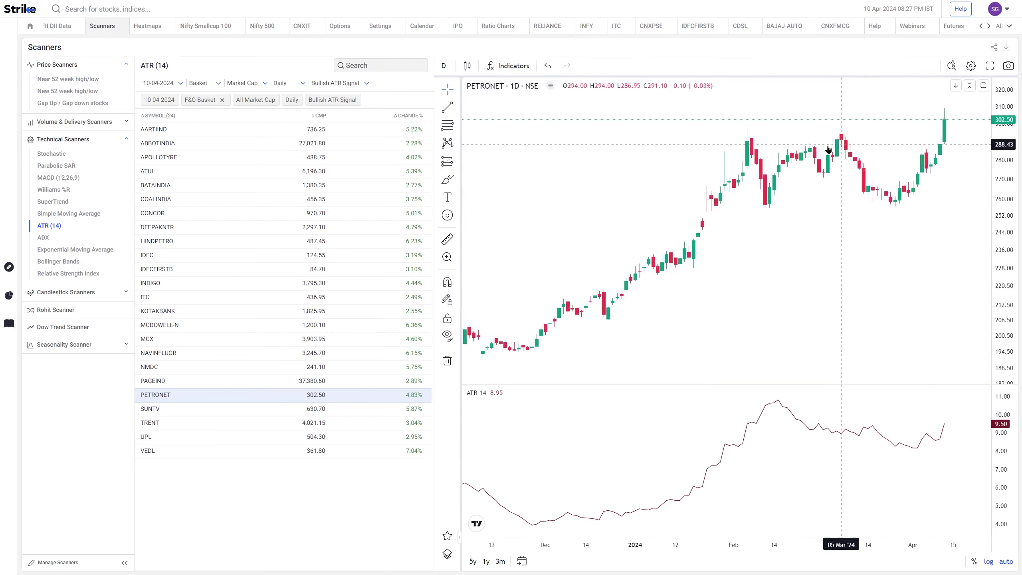
Draw a magnet-snapped horizontal resistance line at PETRONET's 06 Feb high of 296.45.
{"action": "left_click_drag", "start_coordinate": [860, 149], "coordinate": [761, 150]}
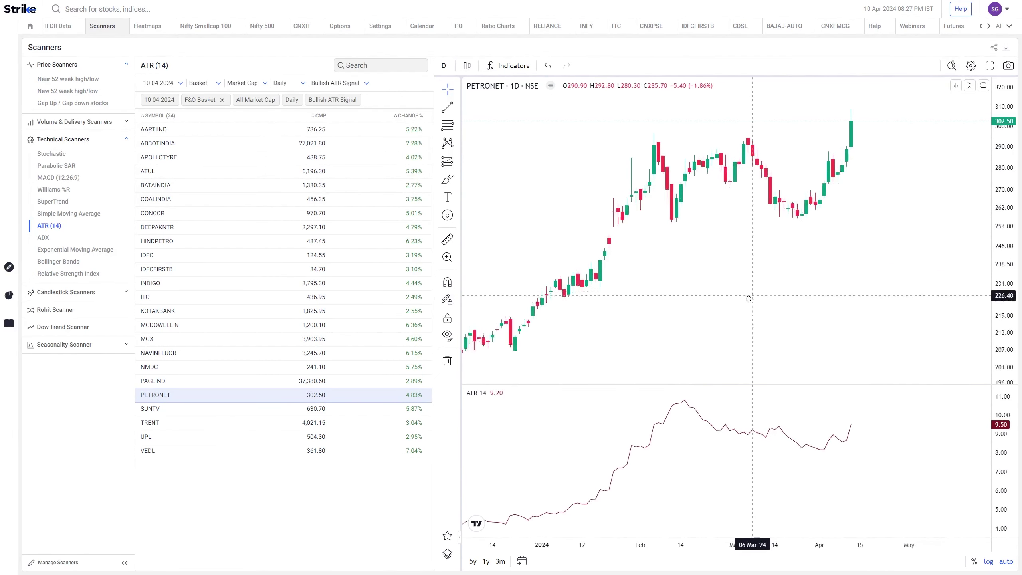
{"action": "left_click", "coordinate": [456, 109]}
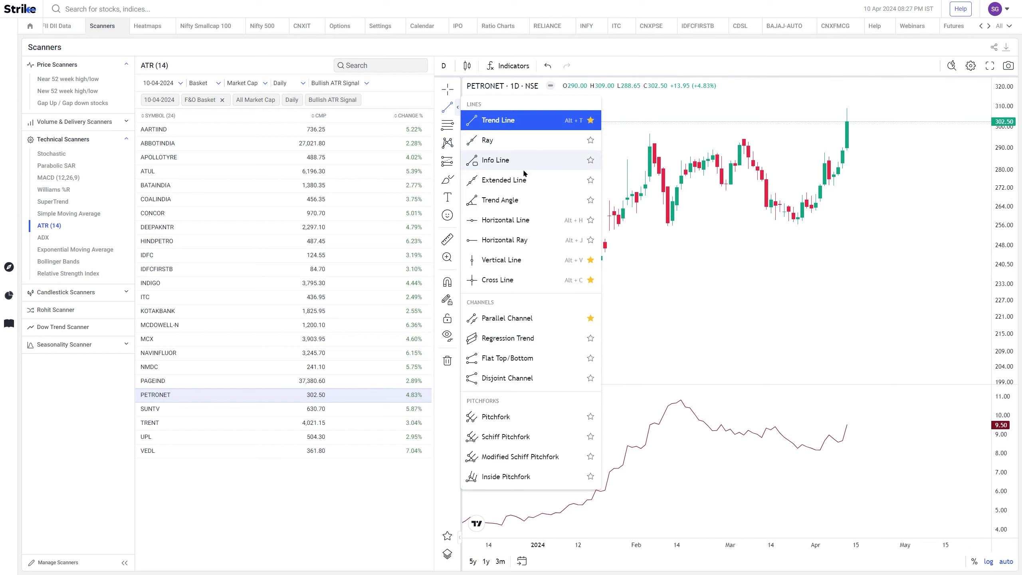
{"action": "left_click", "coordinate": [509, 221]}
{"action": "left_click", "coordinate": [447, 282]}
{"action": "left_click", "coordinate": [650, 131]}
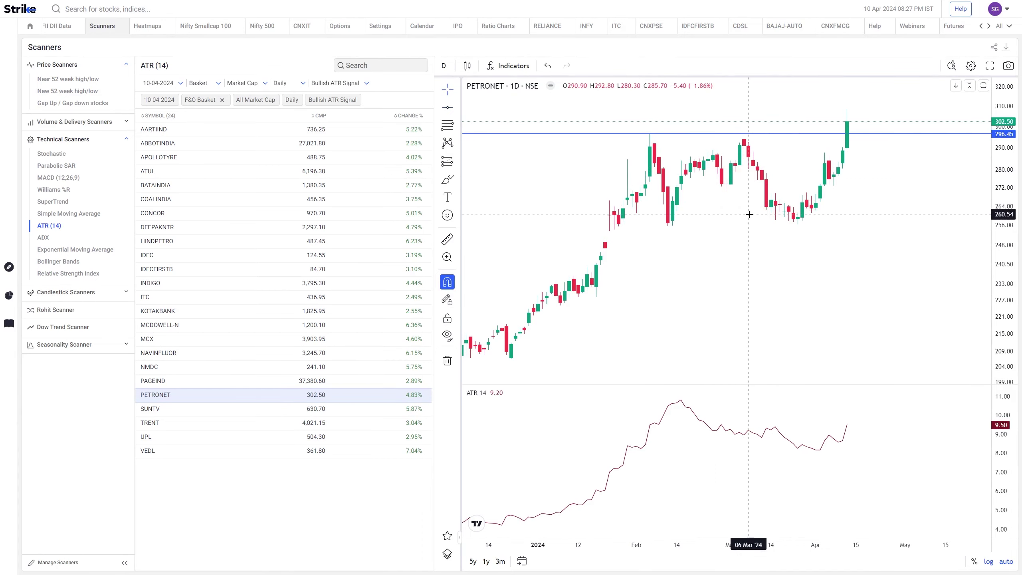
{"action": "scroll", "coordinate": [755, 426], "scroll_direction": "down", "scroll_amount": 5}
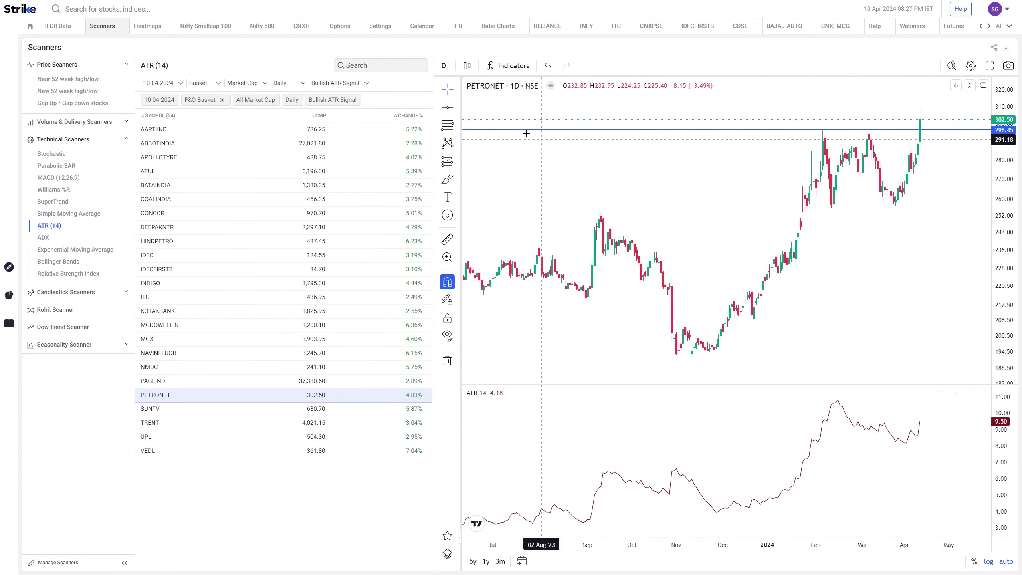
Draw a falling trend line on the ATR pane from the February peak to mid-April.
{"action": "left_click", "coordinate": [457, 106]}
{"action": "left_click", "coordinate": [488, 121]}
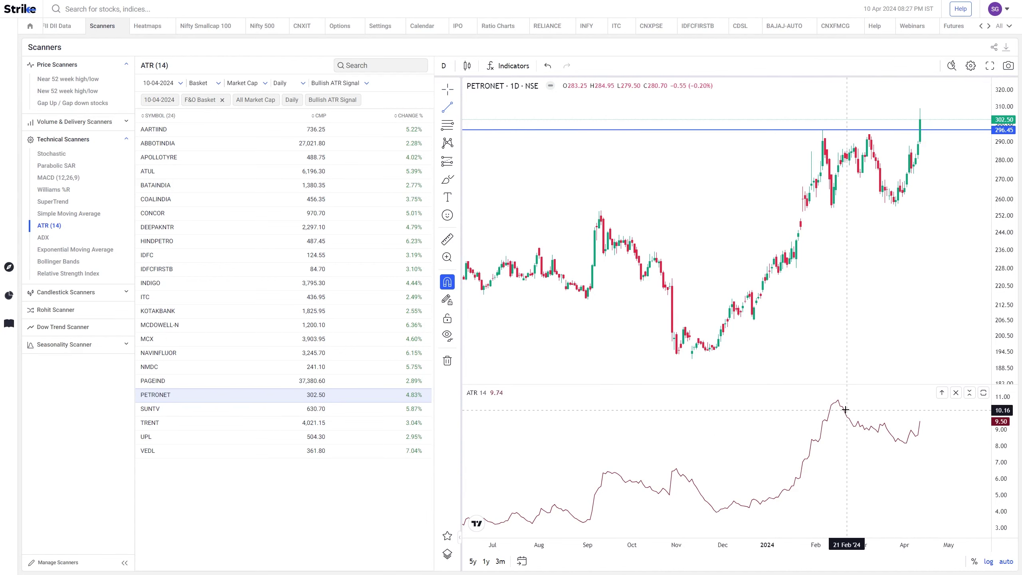
{"action": "left_click", "coordinate": [838, 401]}
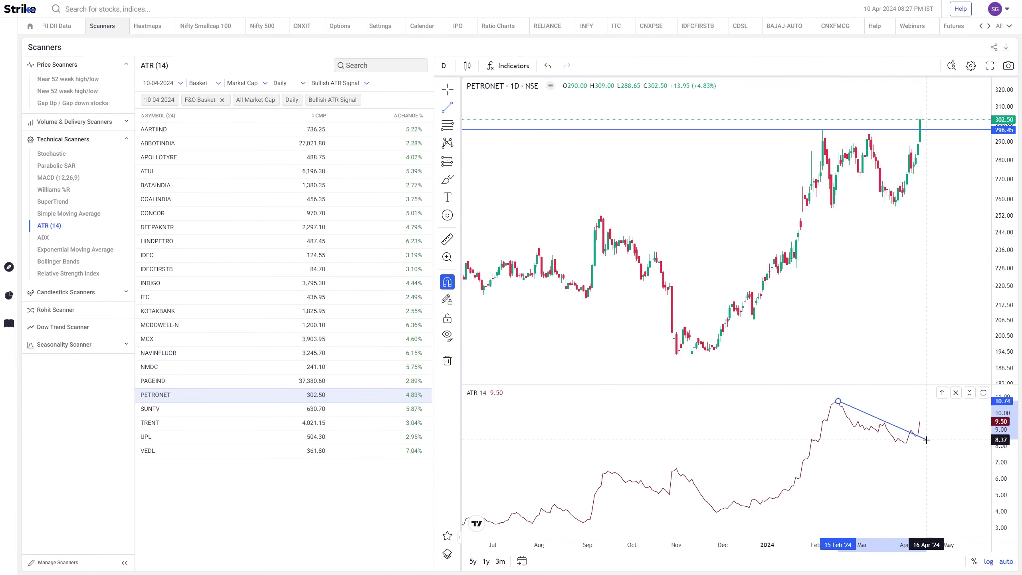
{"action": "left_click", "coordinate": [924, 442]}
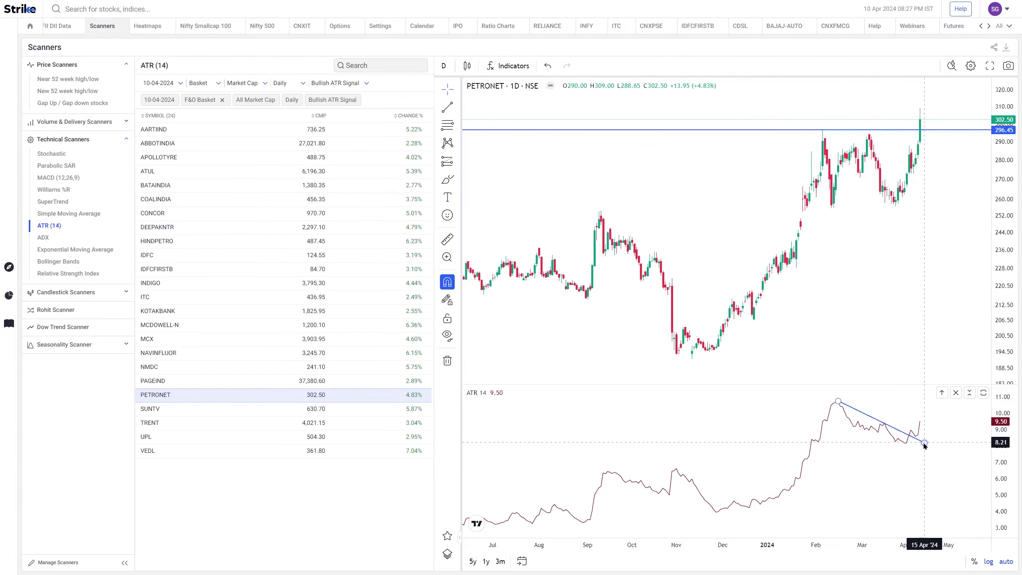
{"action": "scroll", "coordinate": [922, 445], "scroll_direction": "up", "scroll_amount": 2}
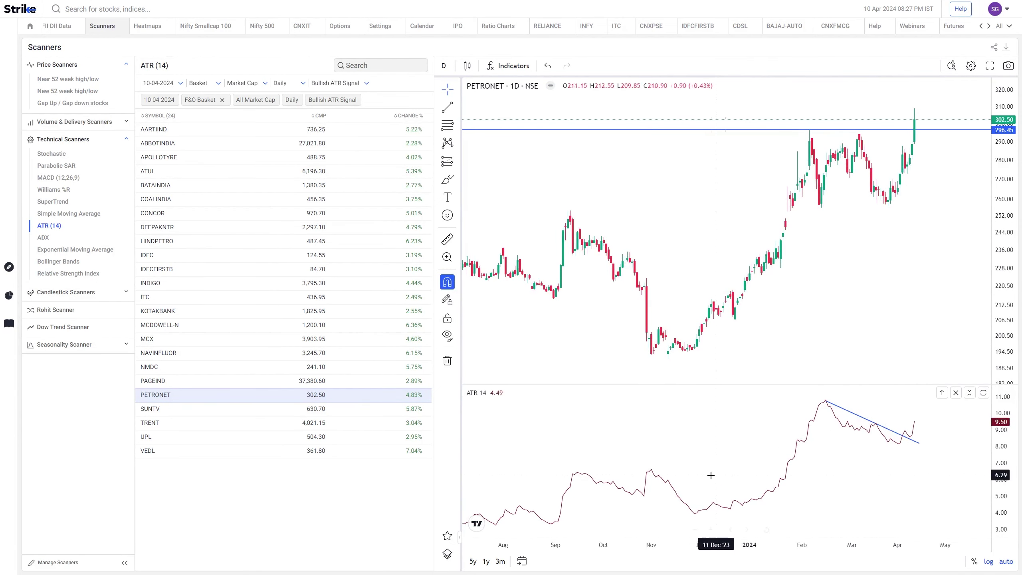
{"action": "scroll", "coordinate": [700, 475], "scroll_direction": "down", "scroll_amount": 3}
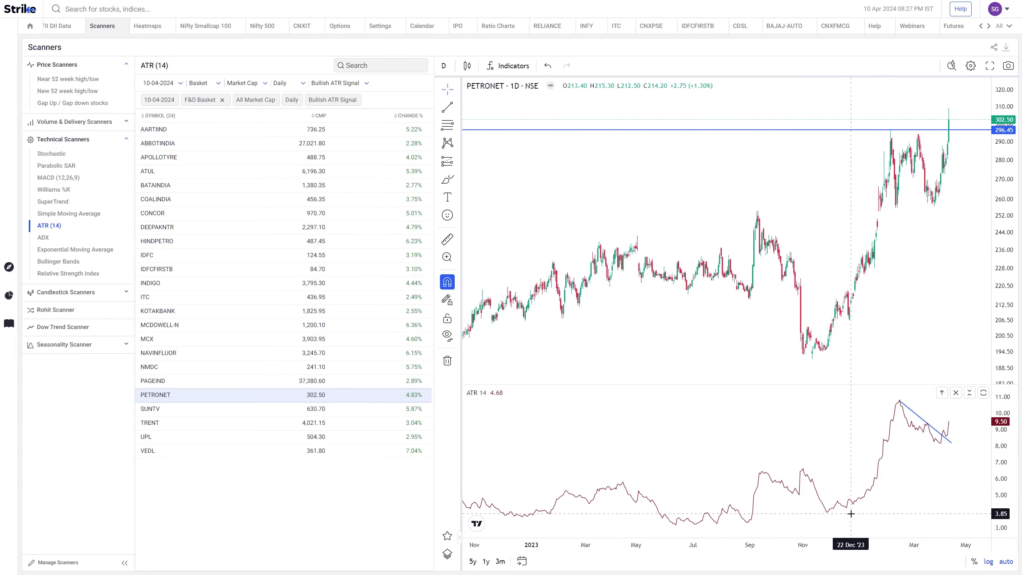
{"action": "scroll", "coordinate": [851, 514], "scroll_direction": "up", "scroll_amount": 3}
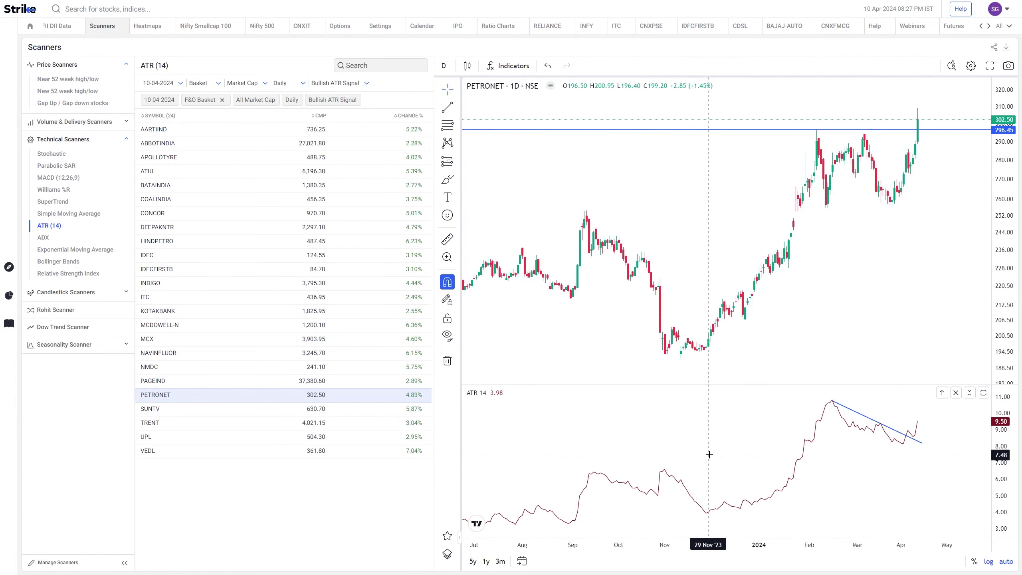
{"action": "scroll", "coordinate": [961, 442], "scroll_direction": "down", "scroll_amount": 10}
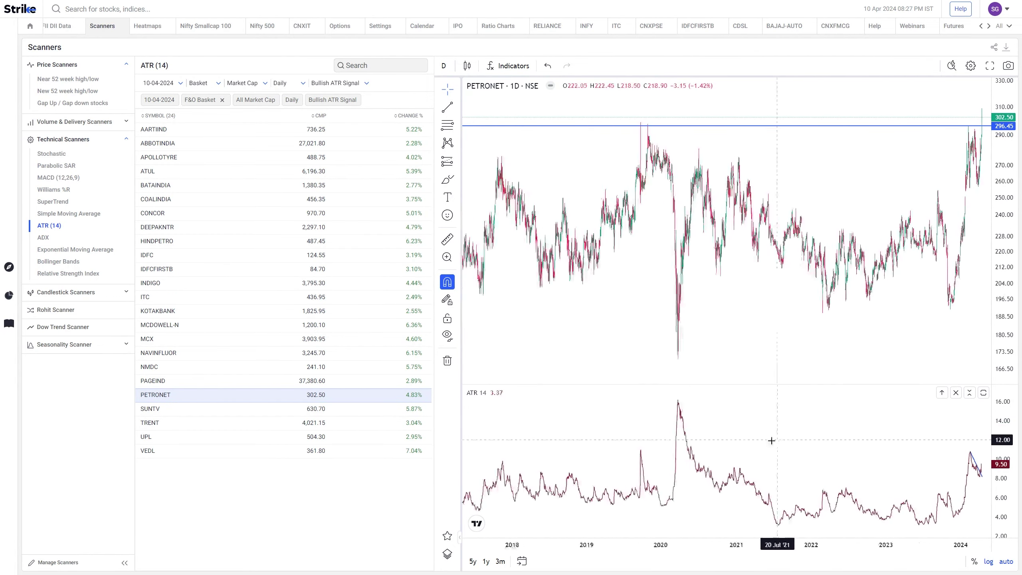
{"action": "scroll", "coordinate": [770, 441], "scroll_direction": "down", "scroll_amount": 1}
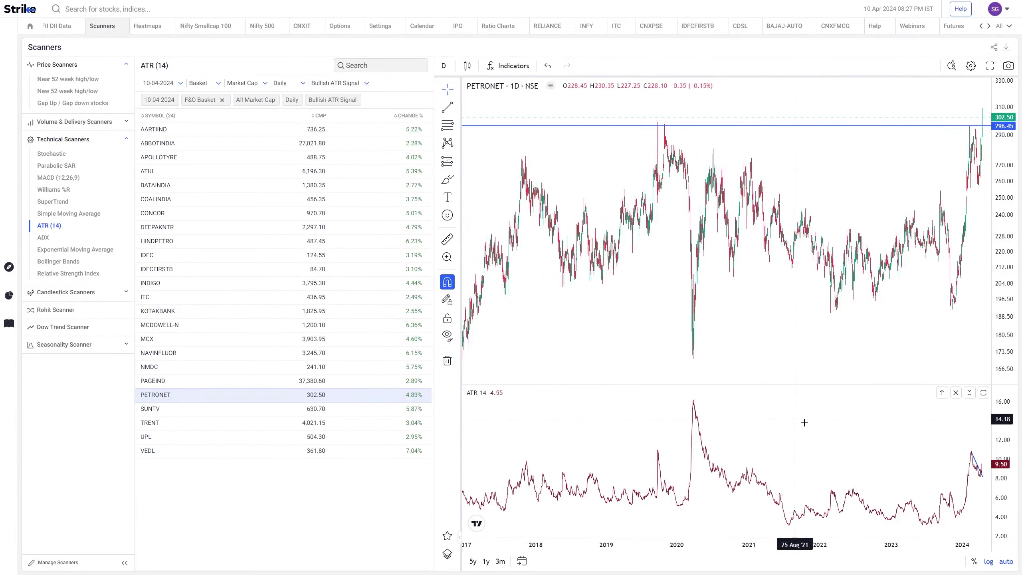
{"action": "scroll", "coordinate": [924, 469], "scroll_direction": "up", "scroll_amount": 10}
{"action": "scroll", "coordinate": [925, 334], "scroll_direction": "up", "scroll_amount": 3}
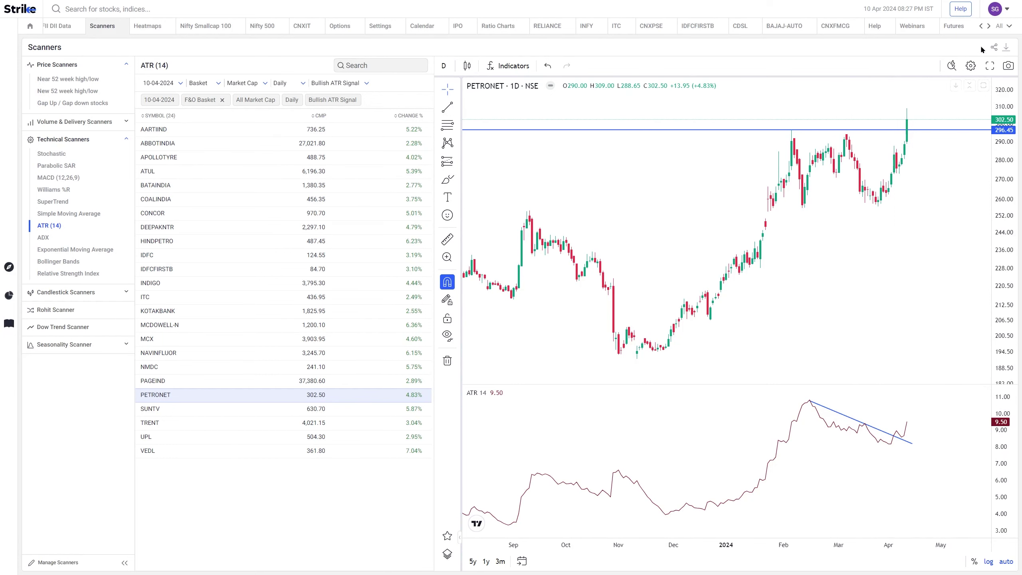
Open Petronet LNG's Technicals tab with the MACD indicator on the chart.
{"action": "left_click", "coordinate": [1002, 26]}
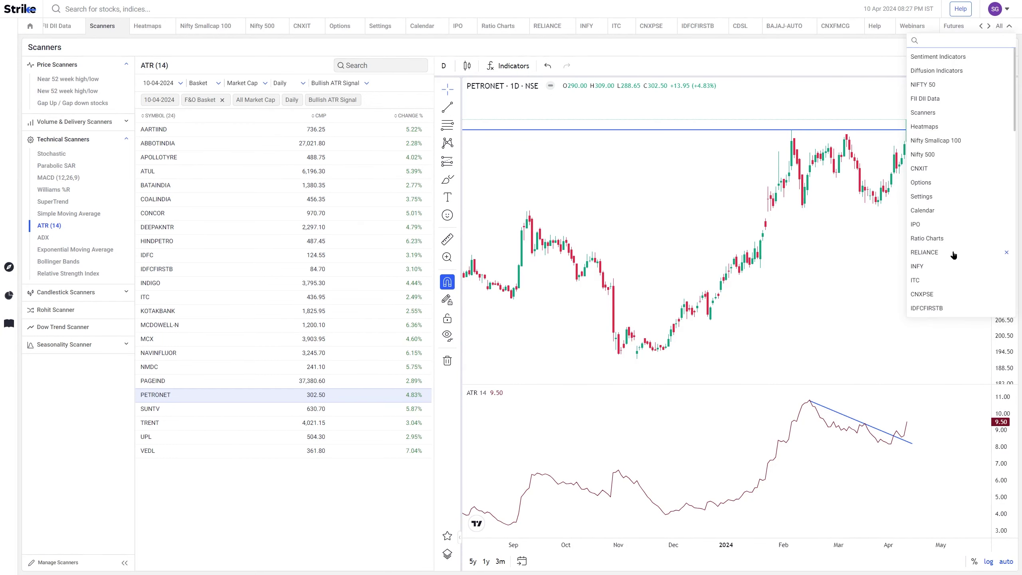
{"action": "scroll", "coordinate": [954, 257], "scroll_direction": "down", "scroll_amount": 2}
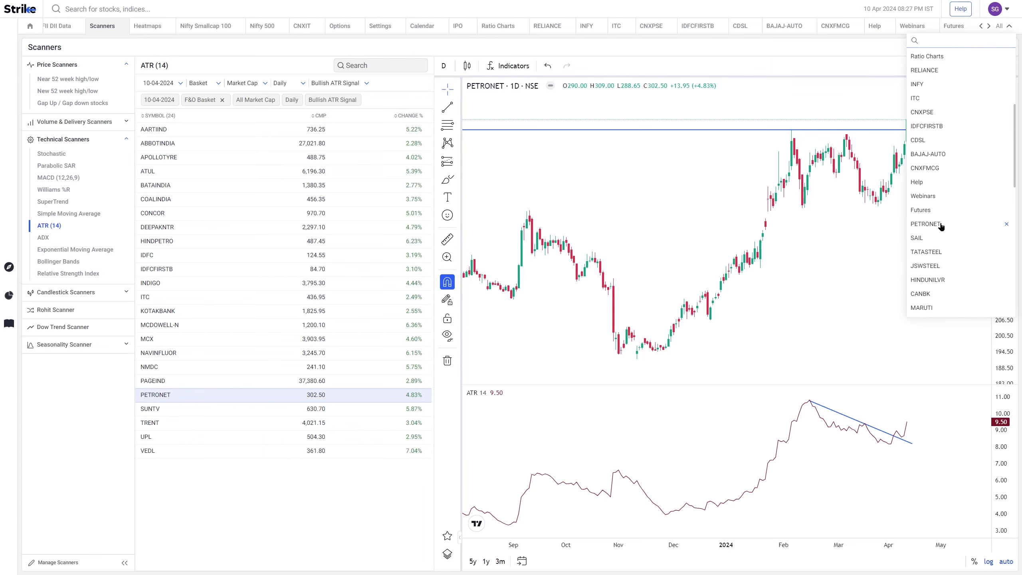
{"action": "left_click", "coordinate": [927, 226]}
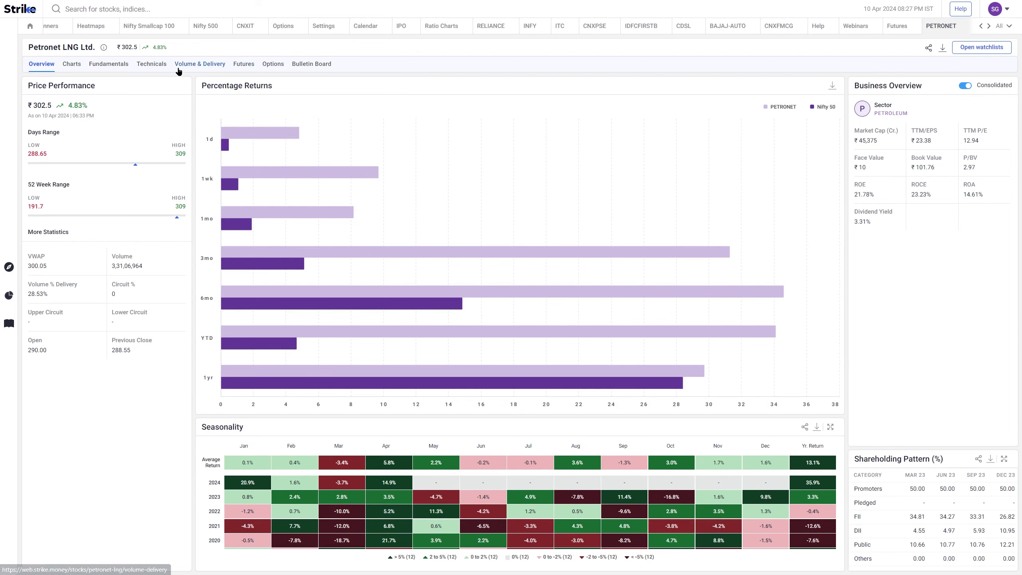
{"action": "left_click", "coordinate": [162, 67]}
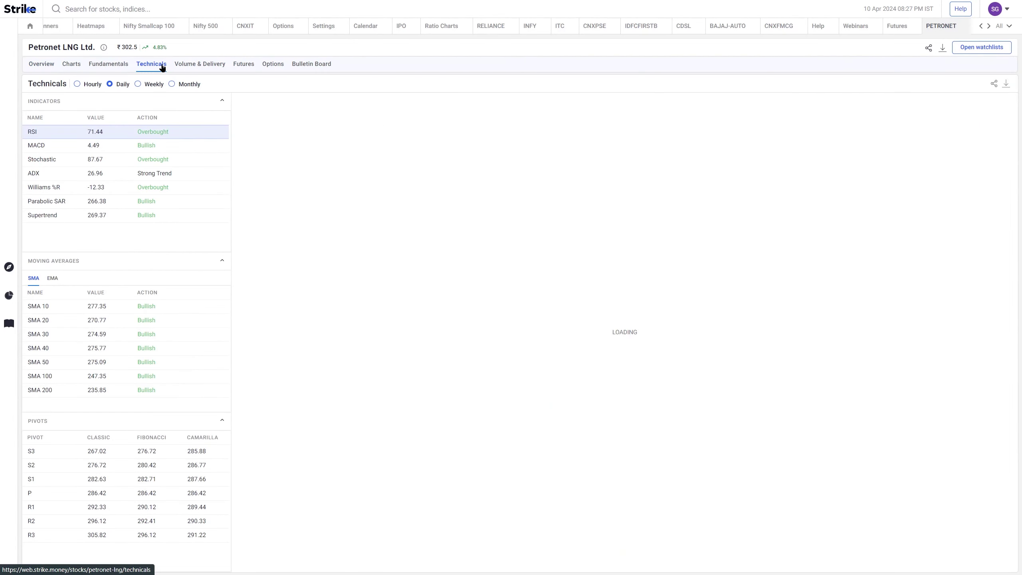
{"action": "left_click", "coordinate": [85, 148]}
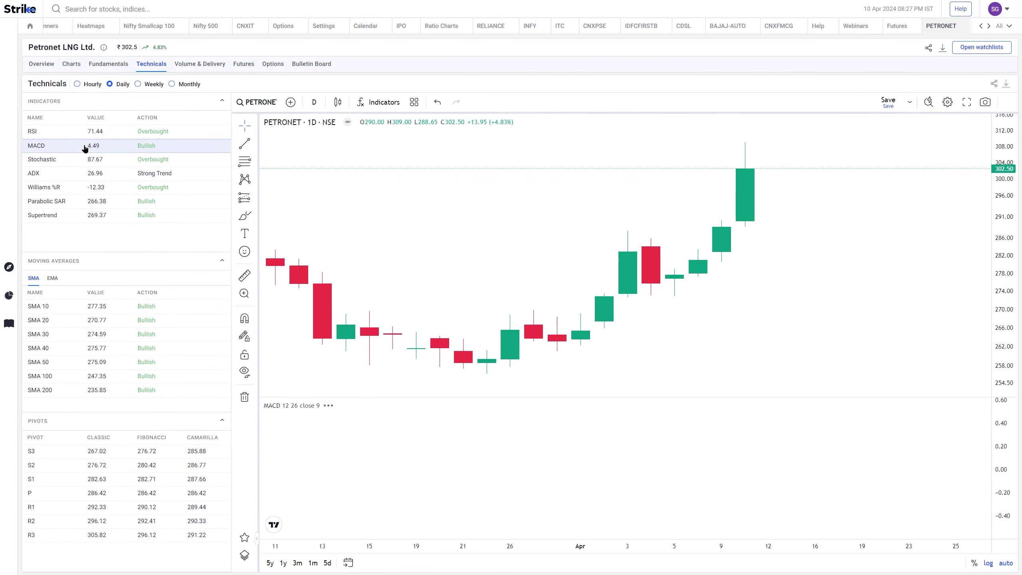
Pan and zoom the daily chart onto the February–April 2024 candles.
{"action": "scroll", "coordinate": [628, 282], "scroll_direction": "down", "scroll_amount": 5}
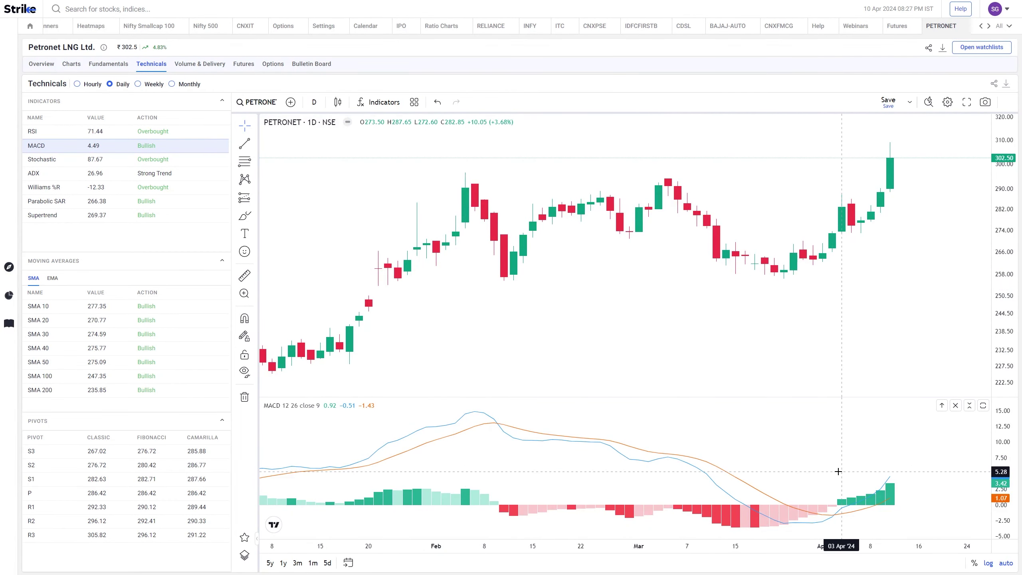
{"action": "scroll", "coordinate": [927, 416], "scroll_direction": "down", "scroll_amount": 5}
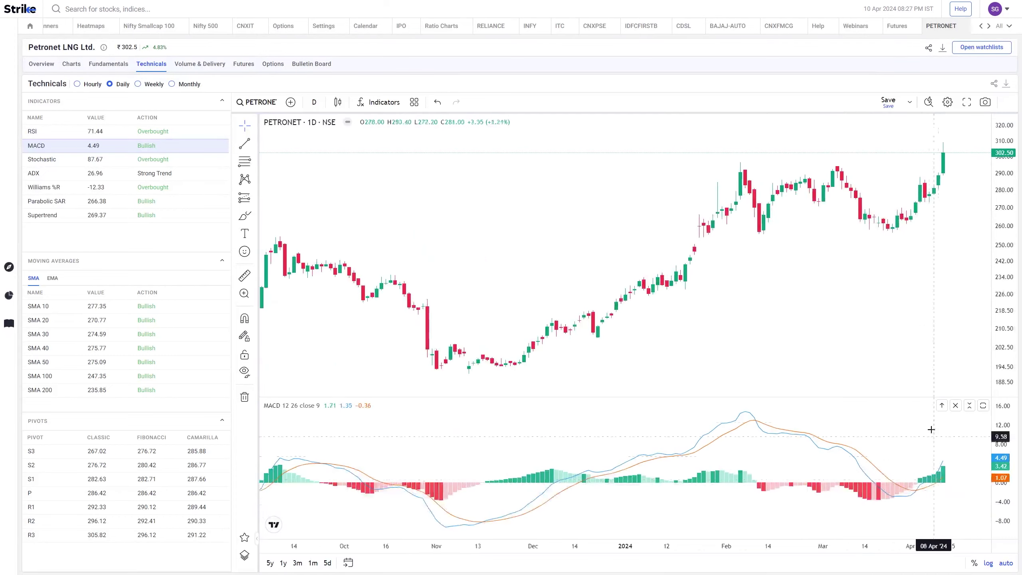
{"action": "scroll", "coordinate": [933, 266], "scroll_direction": "down", "scroll_amount": 5}
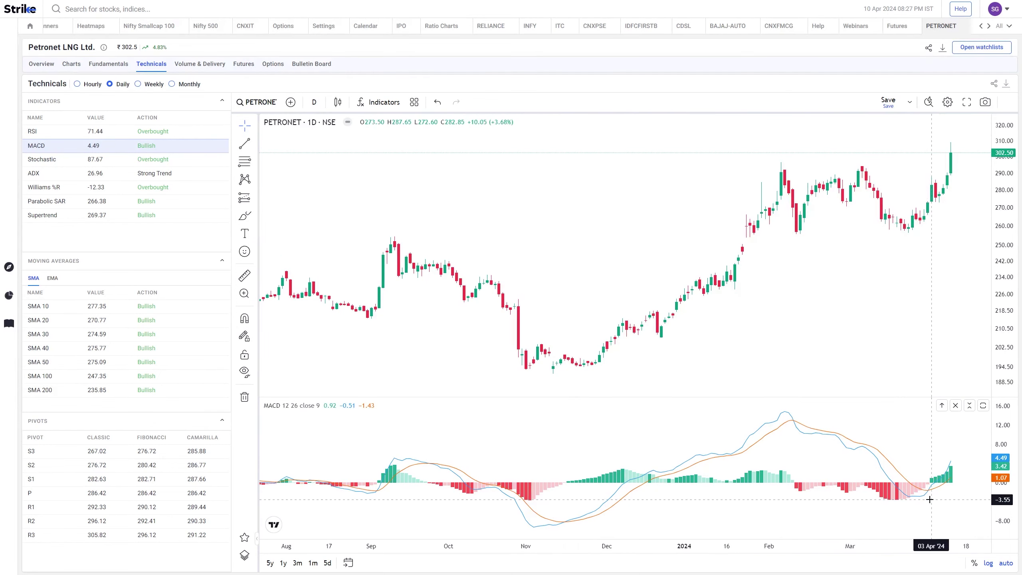
{"action": "left_click_drag", "start_coordinate": [930, 499], "coordinate": [850, 504]}
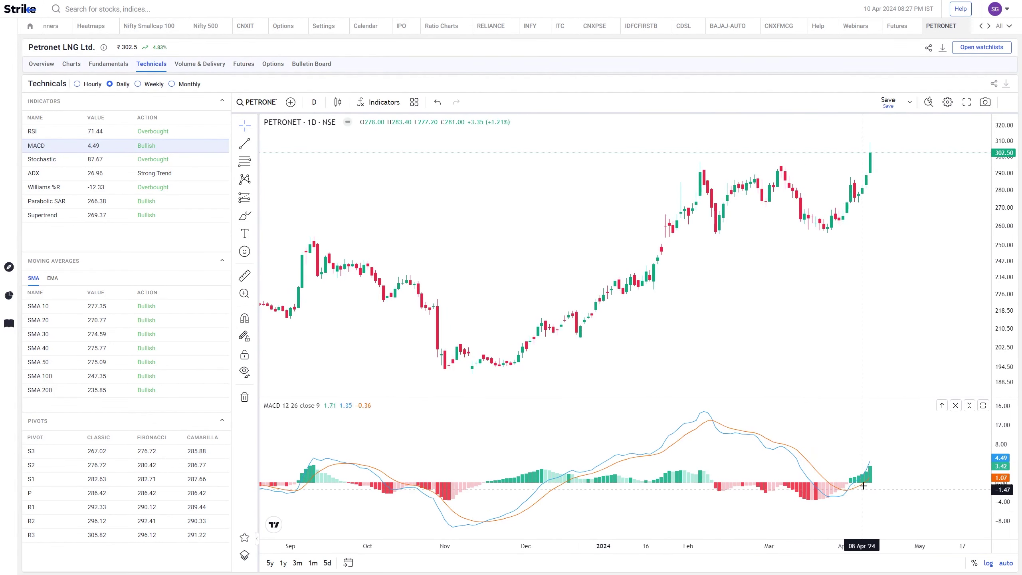
{"action": "scroll", "coordinate": [944, 165], "scroll_direction": "down", "scroll_amount": 5}
{"action": "scroll", "coordinate": [944, 164], "scroll_direction": "up", "scroll_amount": 5}
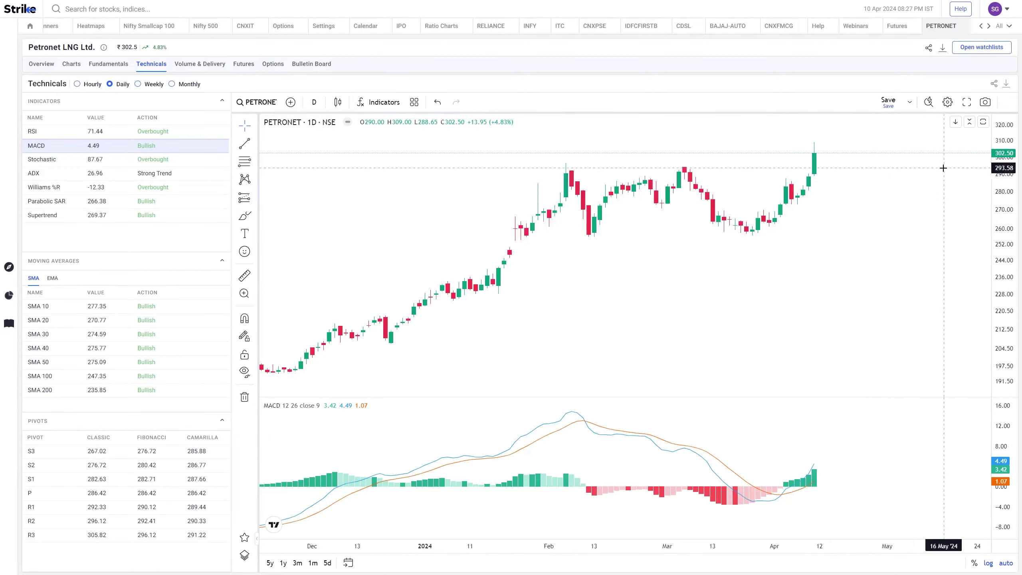
{"action": "scroll", "coordinate": [988, 273], "scroll_direction": "up", "scroll_amount": 1}
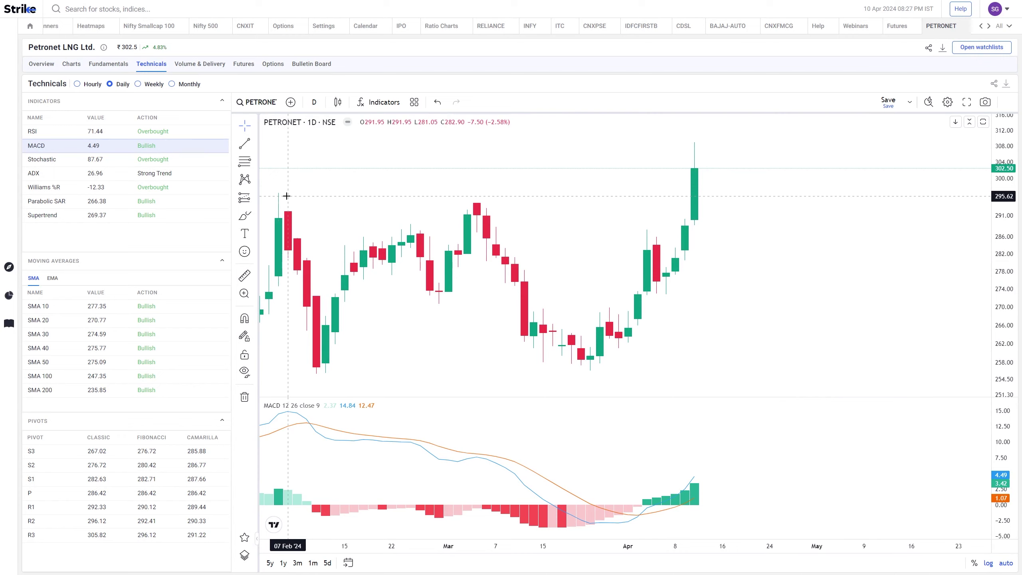
Place a magnet-snapped horizontal line at the 296.45 high on the daily chart.
{"action": "left_click_drag", "start_coordinate": [280, 198], "coordinate": [349, 198]}
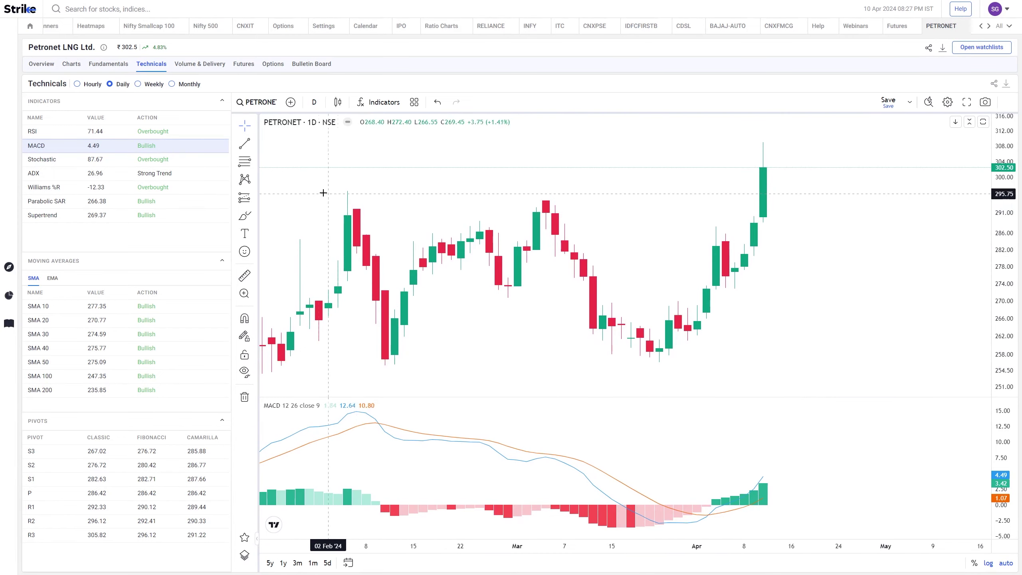
{"action": "left_click", "coordinate": [256, 145]}
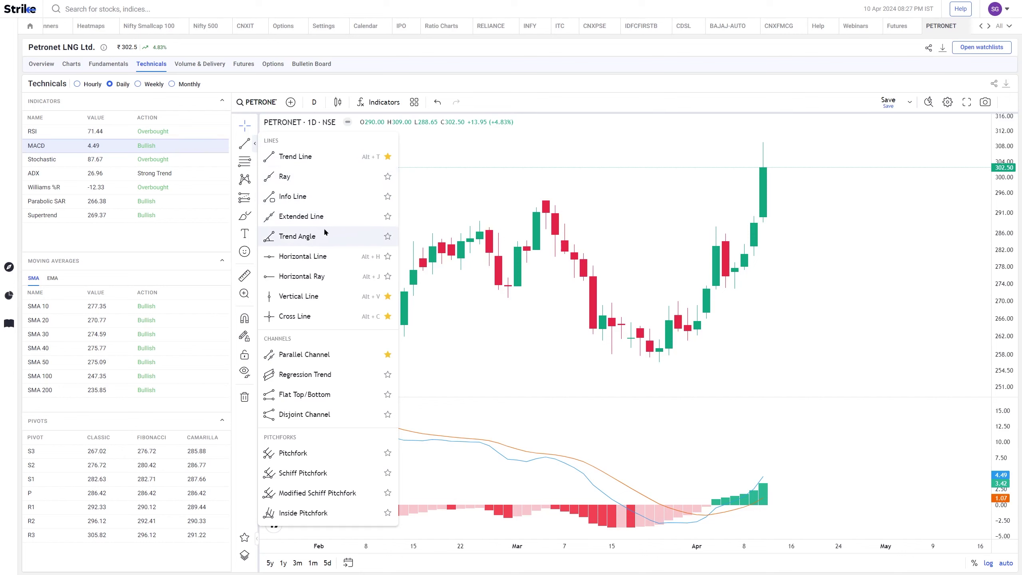
{"action": "left_click", "coordinate": [303, 256]}
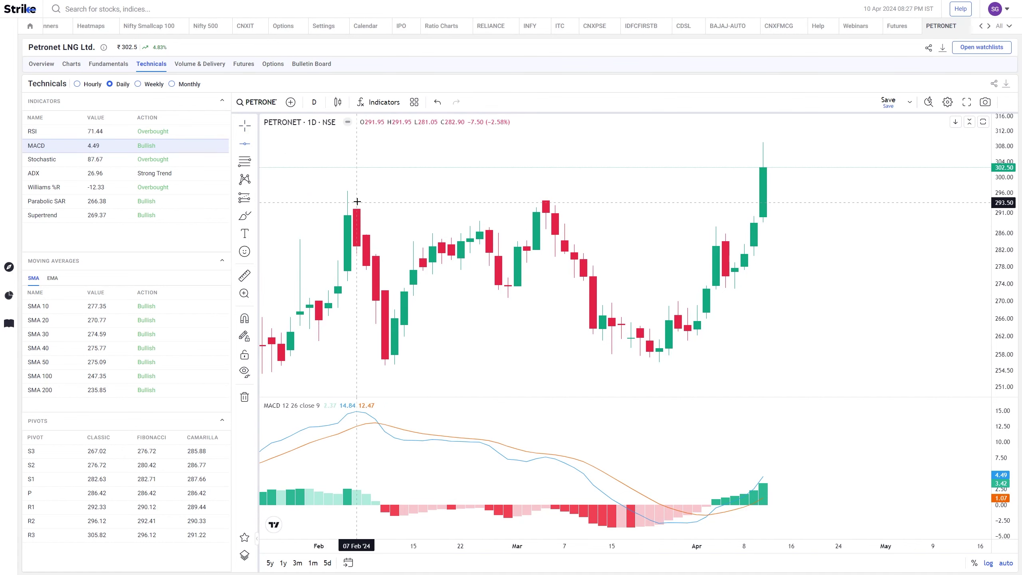
{"action": "left_click", "coordinate": [245, 319]}
{"action": "left_click", "coordinate": [345, 182]}
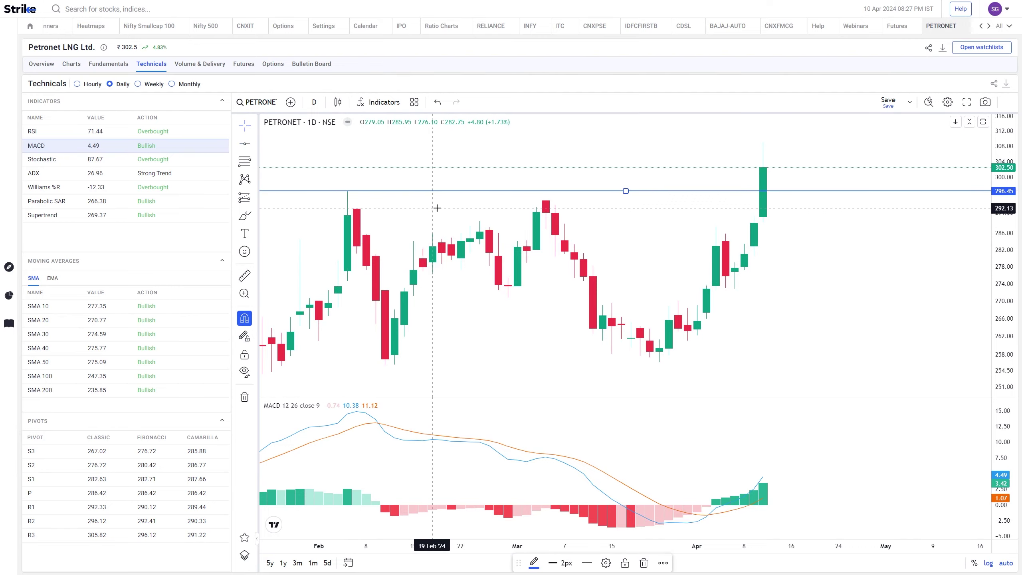
{"action": "scroll", "coordinate": [775, 236], "scroll_direction": "down", "scroll_amount": 5}
{"action": "scroll", "coordinate": [774, 237], "scroll_direction": "down", "scroll_amount": 3}
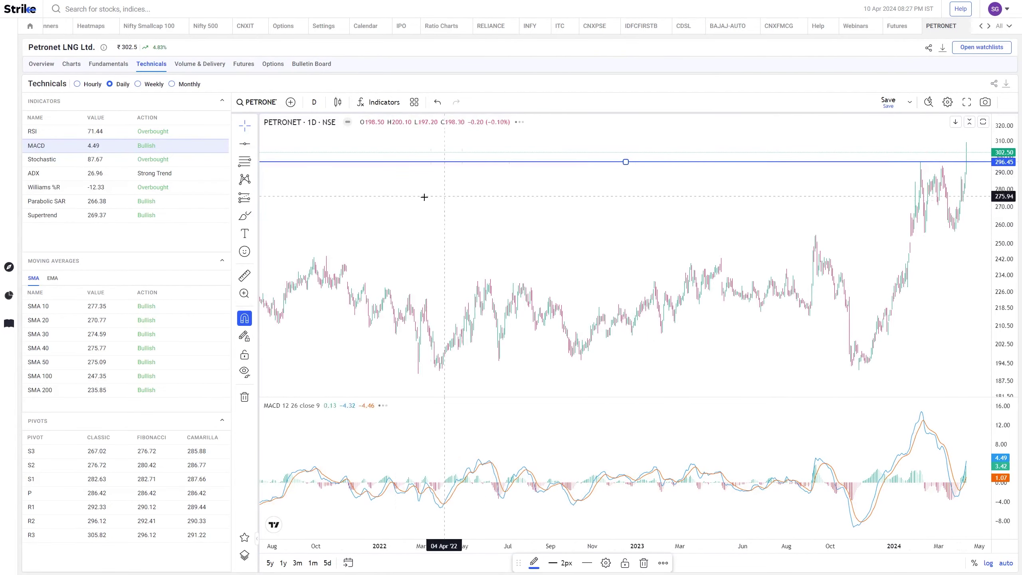
{"action": "scroll", "coordinate": [486, 187], "scroll_direction": "down", "scroll_amount": 3}
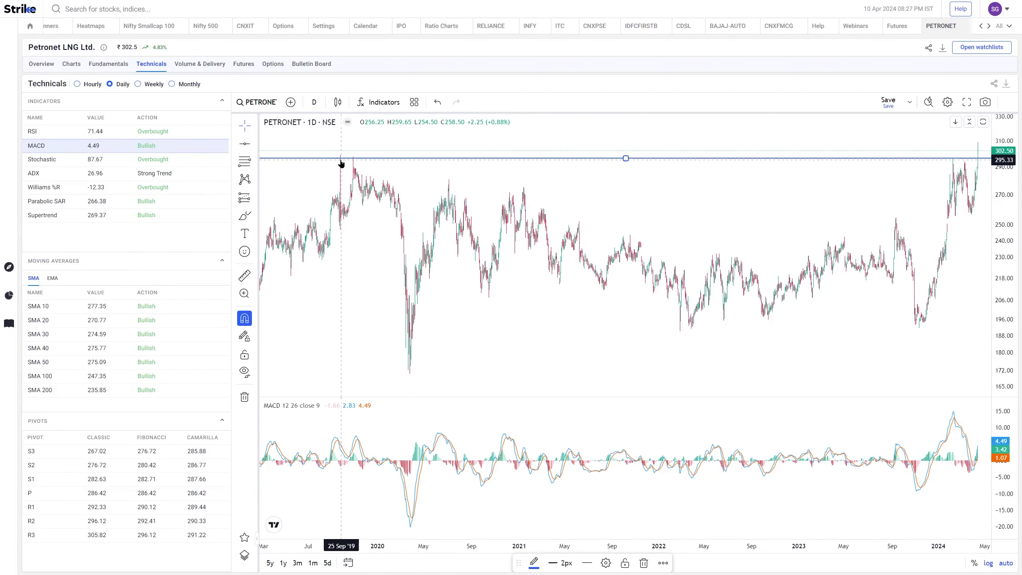
{"action": "scroll", "coordinate": [404, 153], "scroll_direction": "up", "scroll_amount": 3}
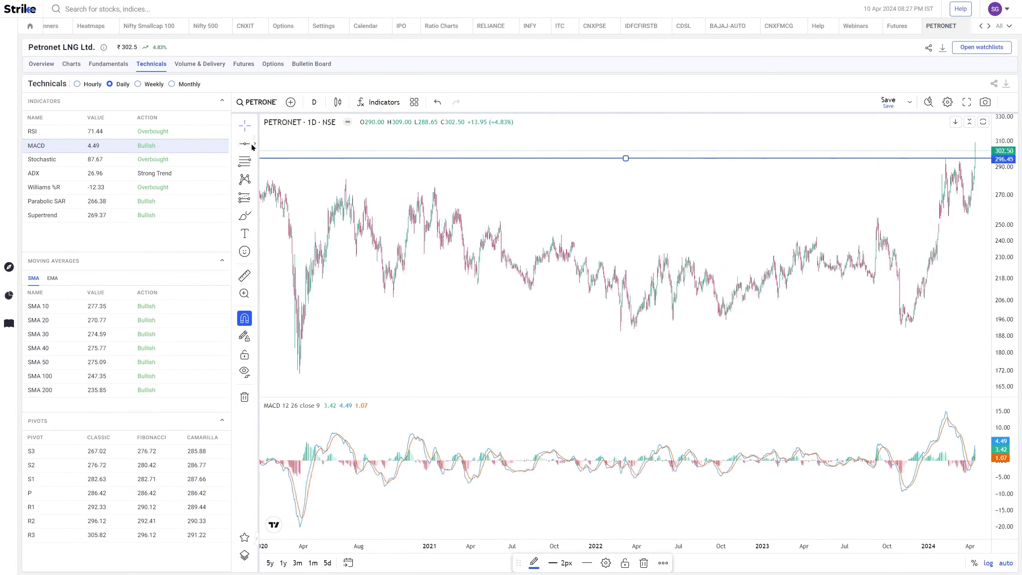
Add a second horizontal line and set its price to 299.00.
{"action": "left_click", "coordinate": [367, 153]}
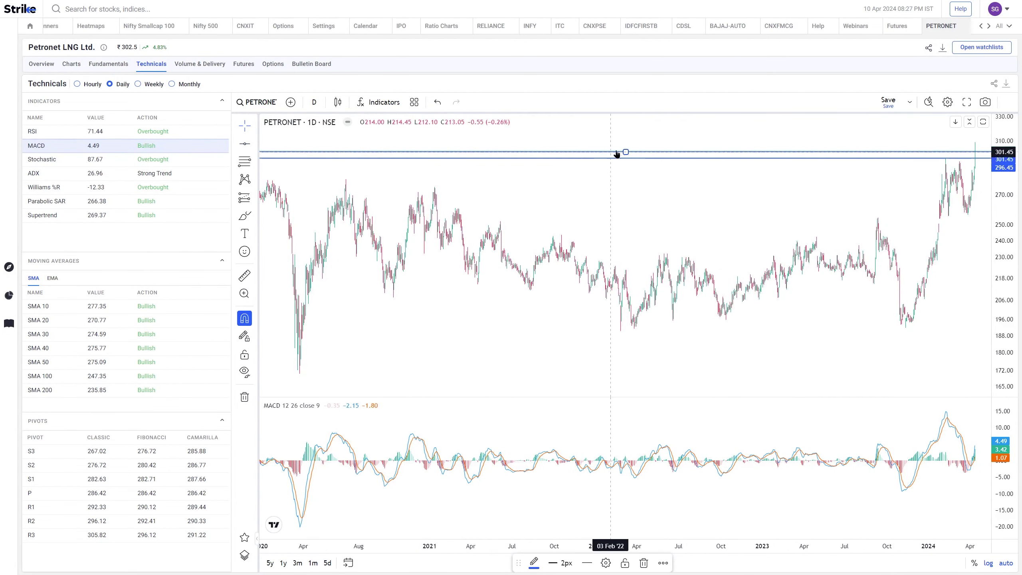
{"action": "double_click", "coordinate": [646, 155]}
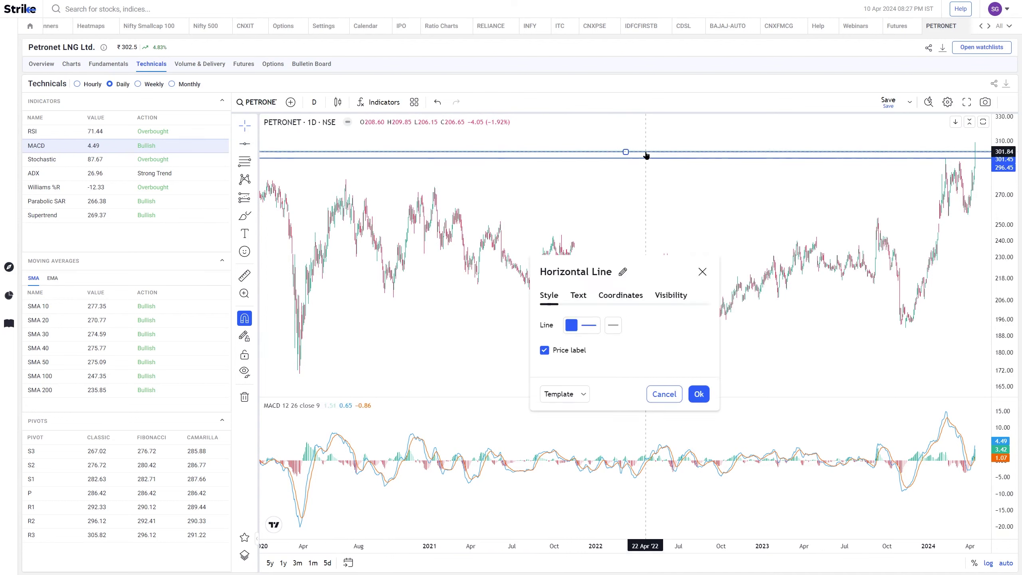
{"action": "left_click", "coordinate": [620, 295]}
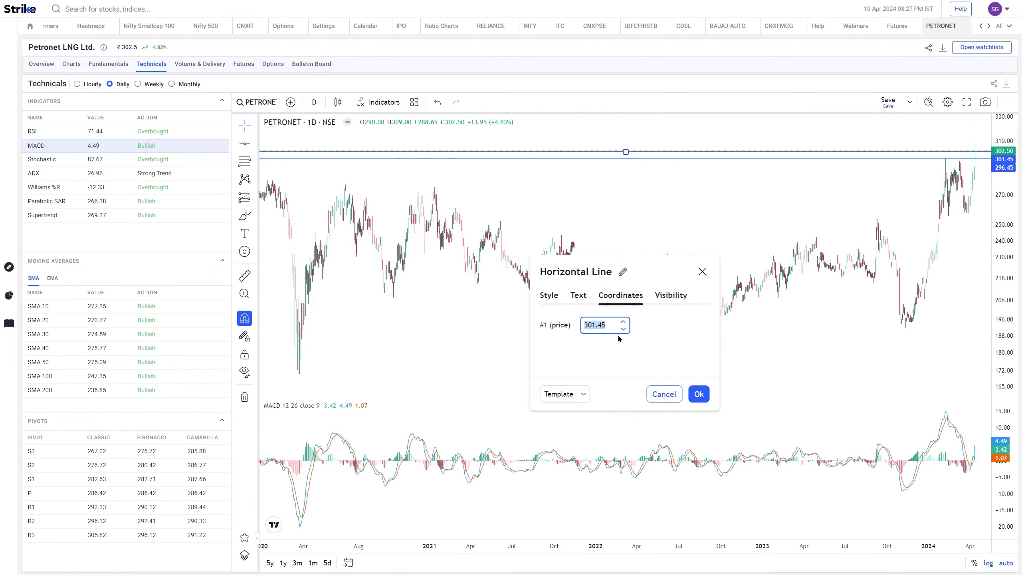
{"action": "type", "text": "299"}
{"action": "left_click", "coordinate": [699, 394]}
{"action": "scroll", "coordinate": [879, 273], "scroll_direction": "up", "scroll_amount": 5}
{"action": "scroll", "coordinate": [878, 274], "scroll_direction": "up", "scroll_amount": 5}
{"action": "left_click_drag", "start_coordinate": [1000, 320], "coordinate": [853, 364]}
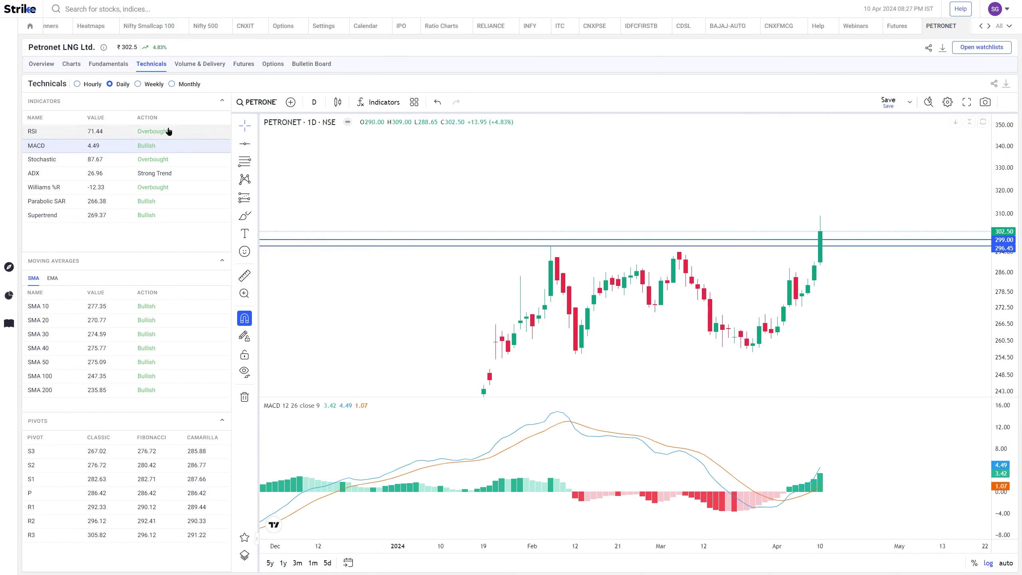
Show Petronet's options open interest by strike for the 25-04-2024 expiry and read the bars.
{"action": "left_click", "coordinate": [271, 65]}
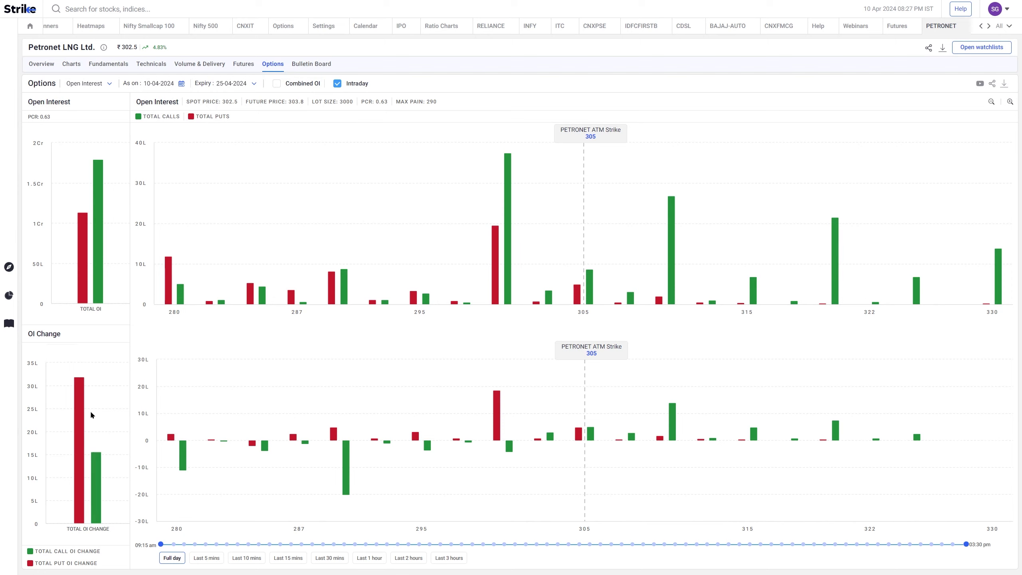
{"action": "mouse_move", "coordinate": [84, 405]}
{"action": "mouse_move", "coordinate": [508, 171]}
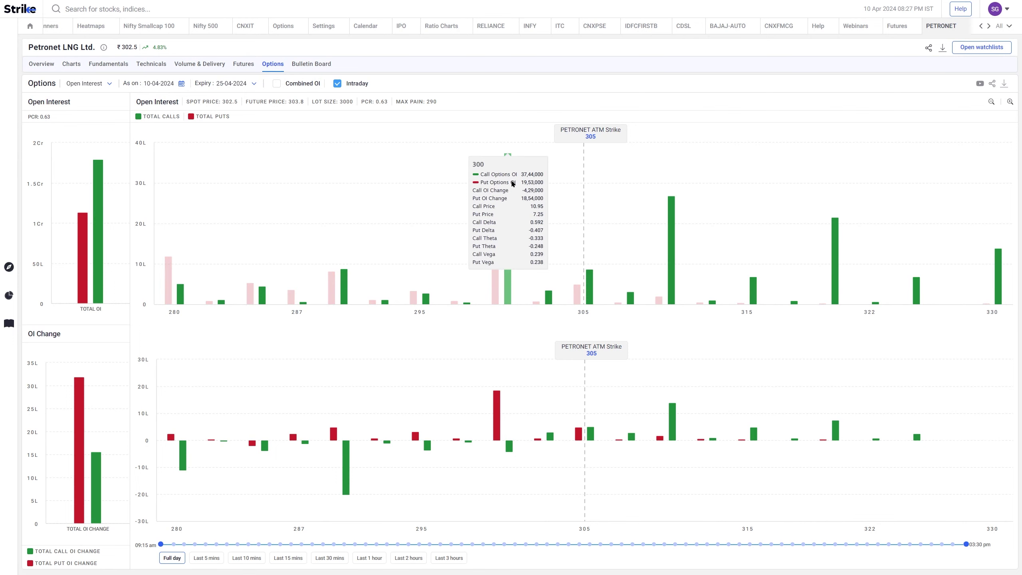
Open Options > Strike OI Insights and filter the table to PETRONET by typing 'pe'.
{"action": "left_click", "coordinate": [144, 9]}
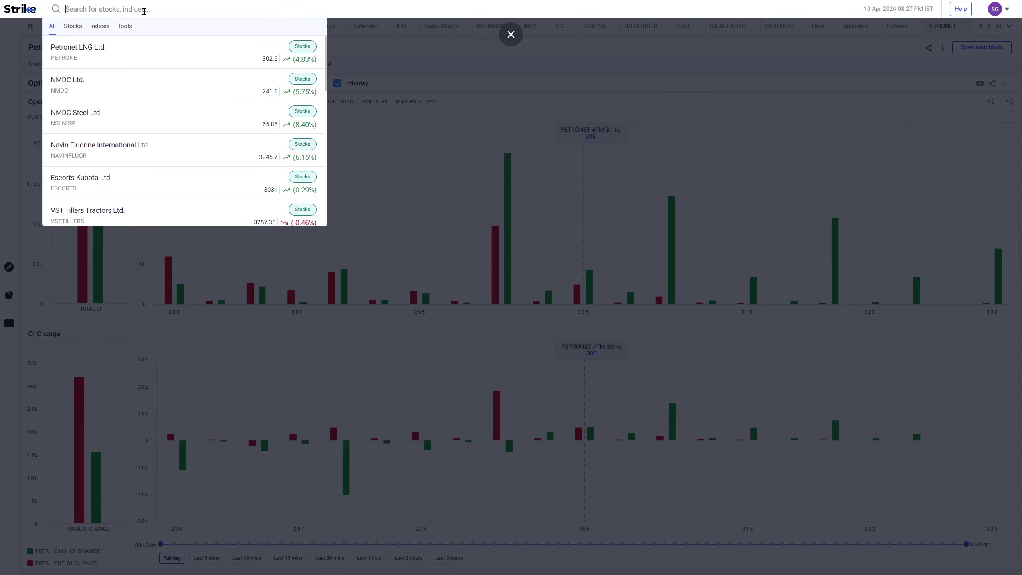
{"action": "left_click", "coordinate": [98, 241]}
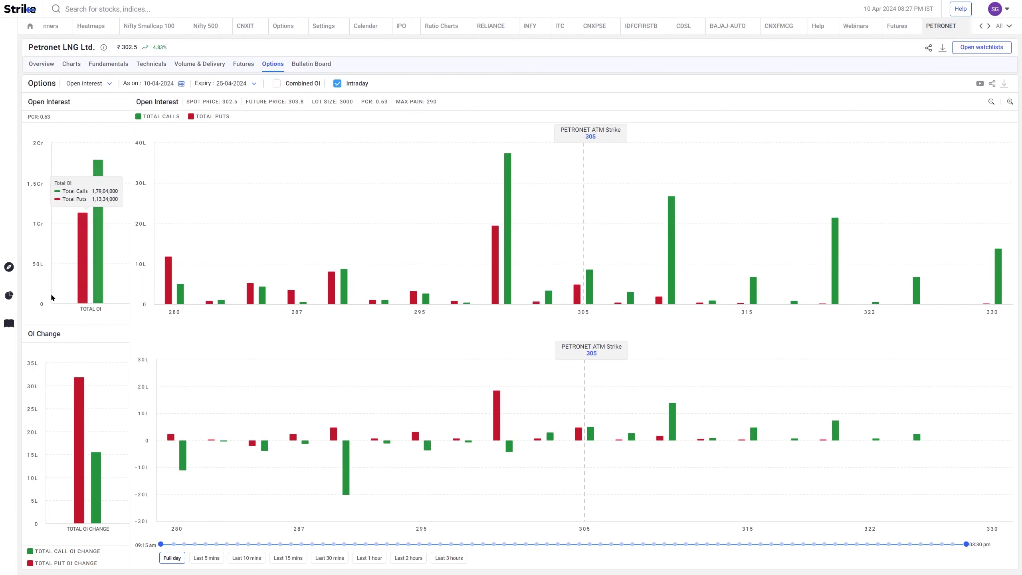
{"action": "mouse_move", "coordinate": [8, 295]}
{"action": "mouse_move", "coordinate": [60, 326]}
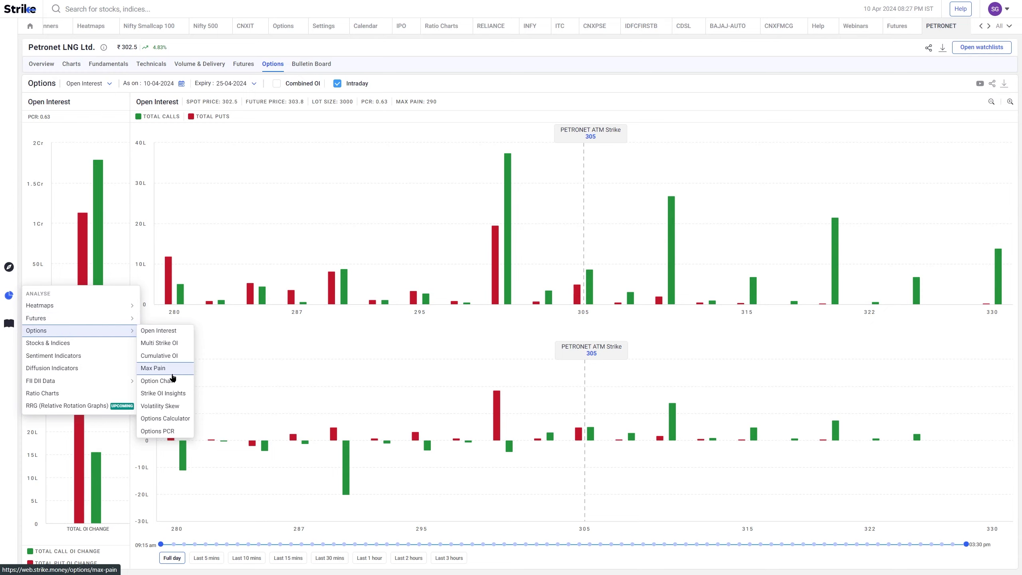
{"action": "left_click", "coordinate": [180, 394]}
{"action": "left_click", "coordinate": [933, 47]}
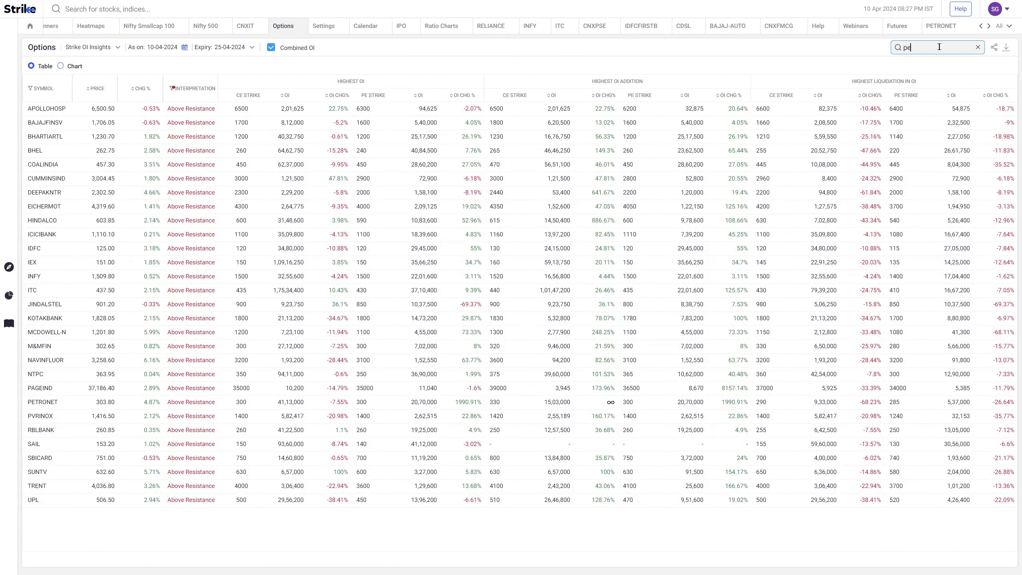
{"action": "type", "text": "pe"}
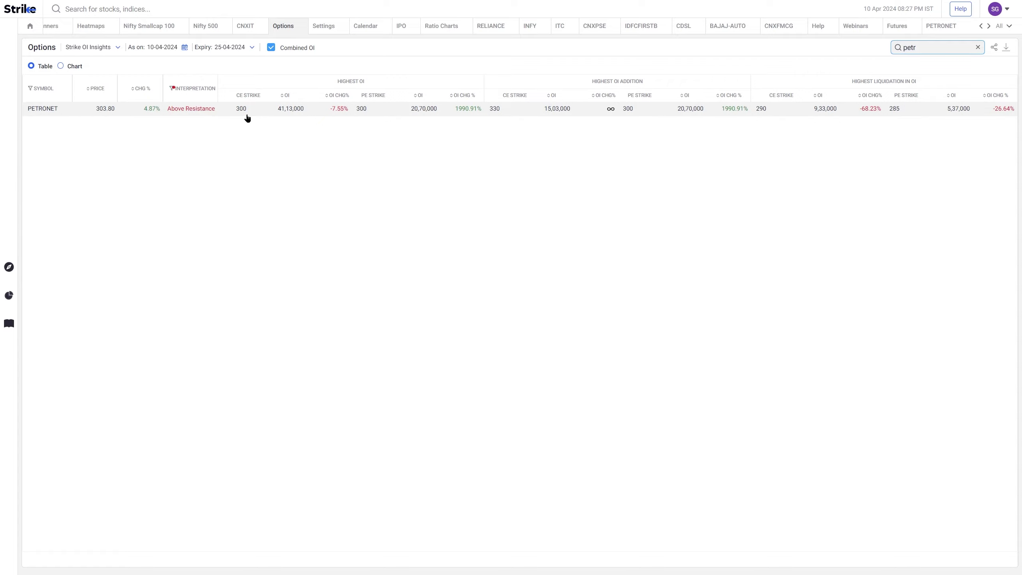
Go back to the PETRONET tab showing Petronet LNG's Charts page.
{"action": "left_click", "coordinate": [950, 26]}
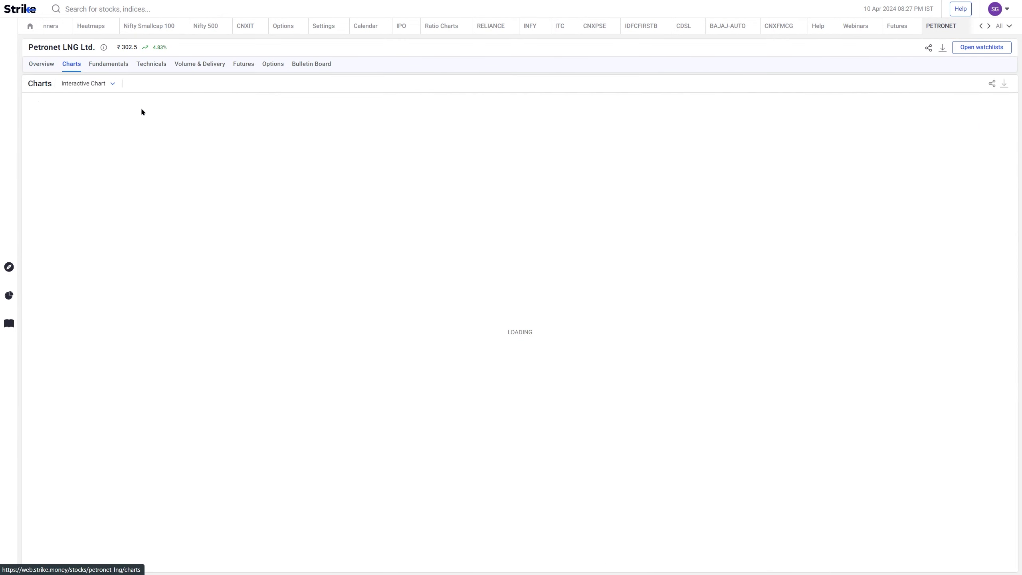